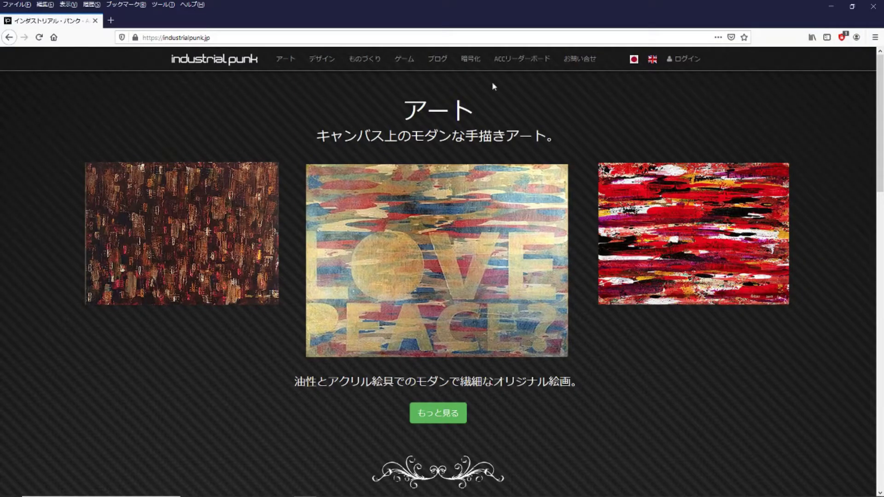
Switch the Industrial Punk website to English with the UK flag
click(653, 59)
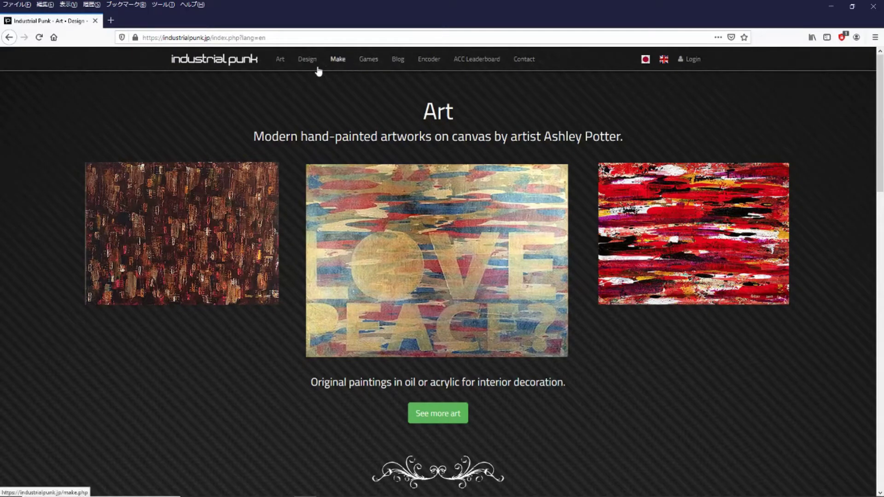
click(472, 64)
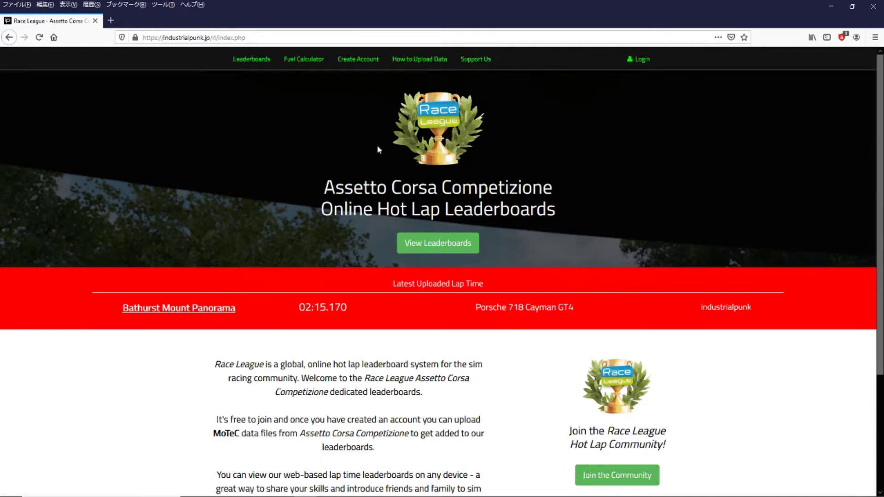
click(423, 243)
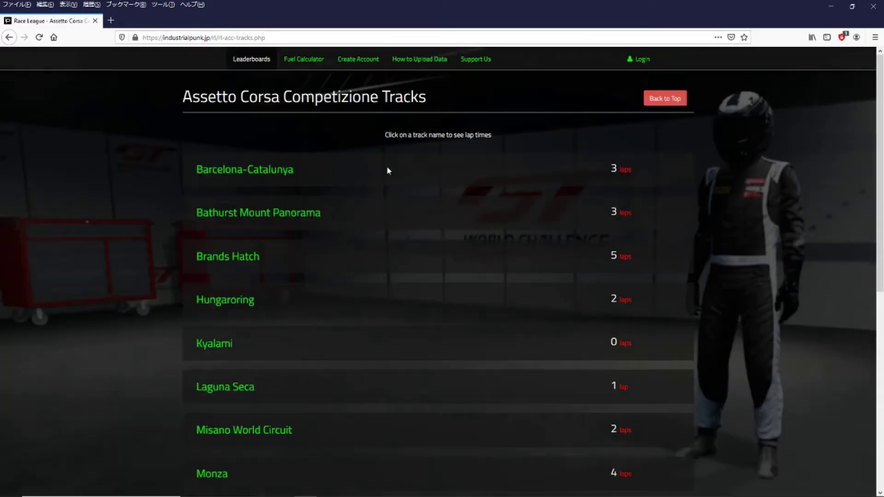
scroll(387, 168, down, 3)
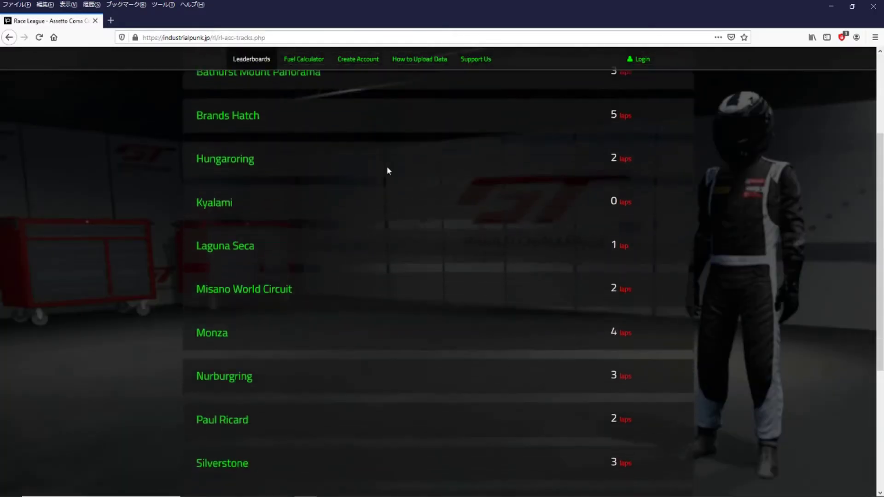
scroll(387, 167, down, 4)
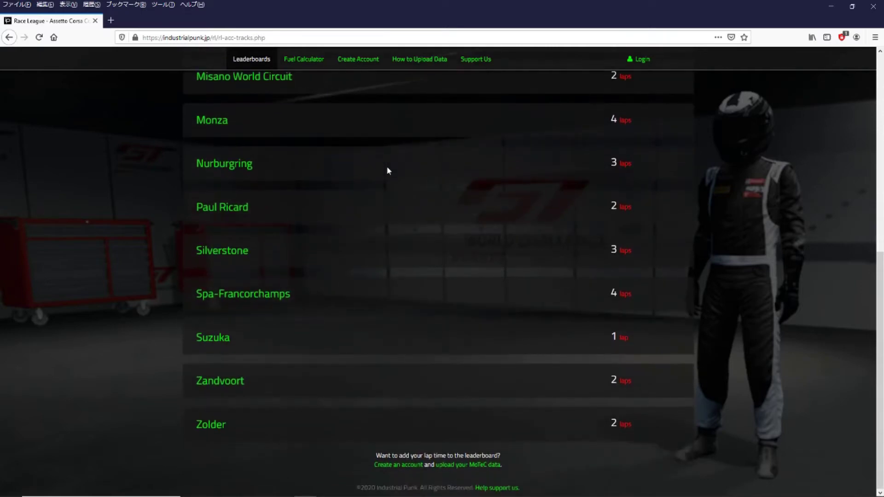
scroll(387, 171, up, 4)
scroll(388, 171, up, 4)
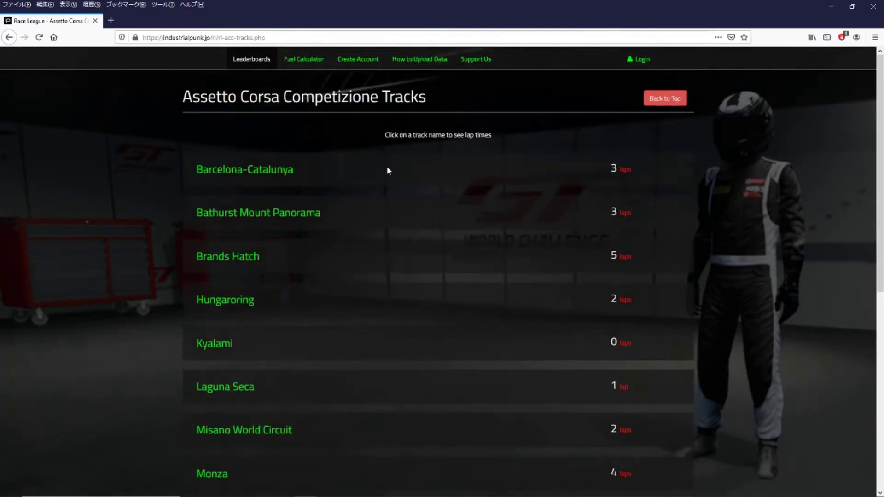
click(665, 98)
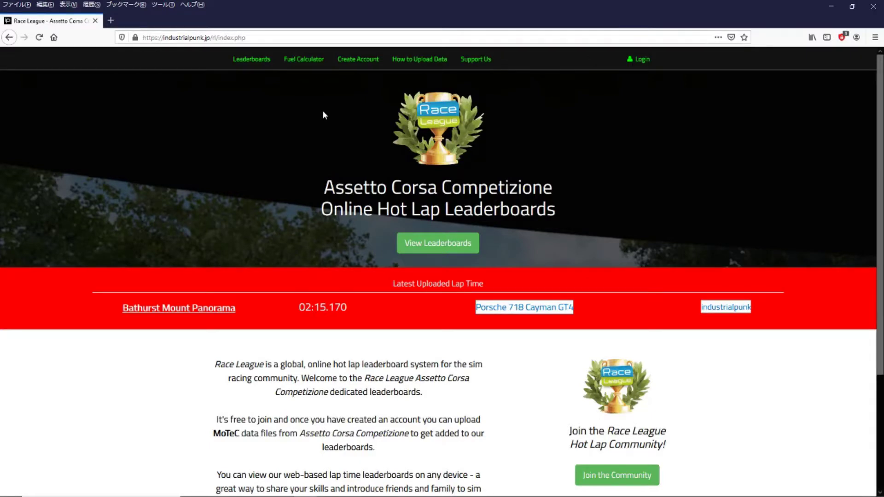
Open the How to Upload Data guide and highlight its title
click(421, 62)
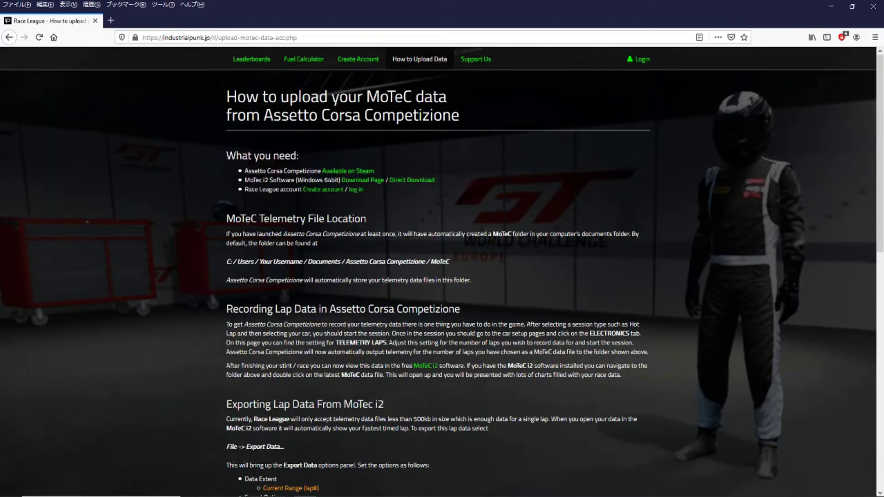
drag(237, 97, 364, 118)
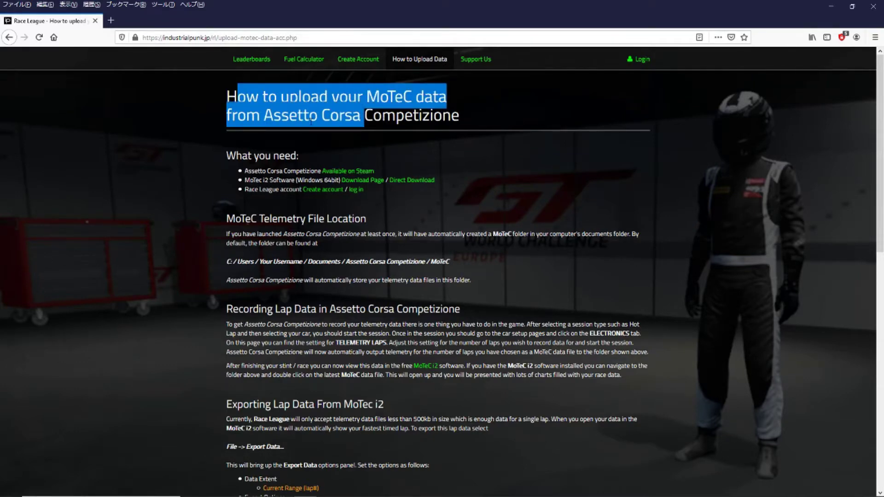
click(210, 137)
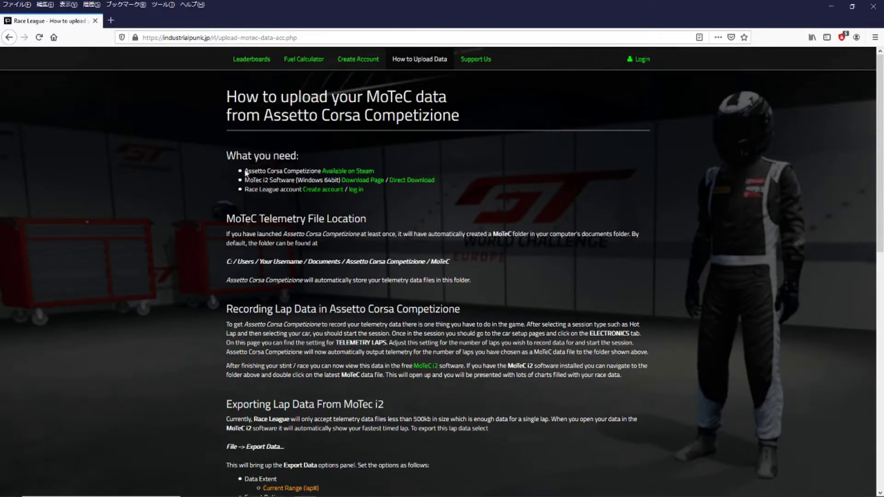
Highlight the required items: Assetto Corsa Competizione, MoTeC i2 Software and a Race League account
drag(315, 171, 244, 171)
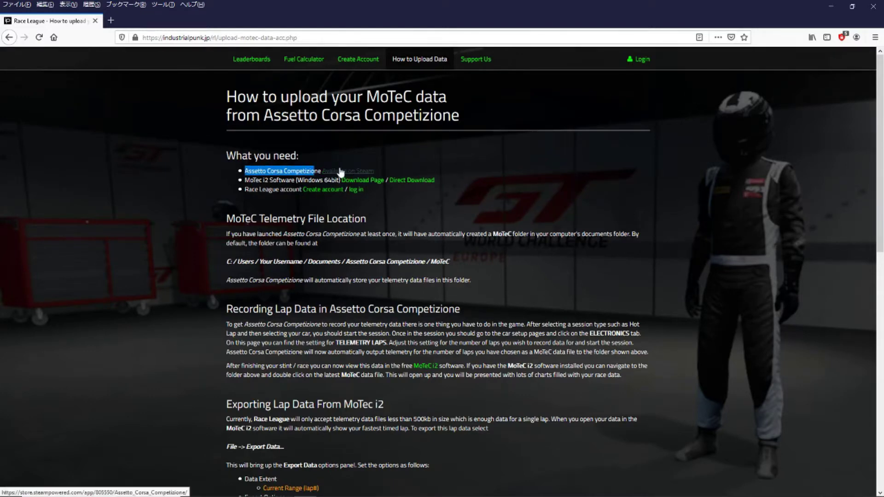
click(205, 174)
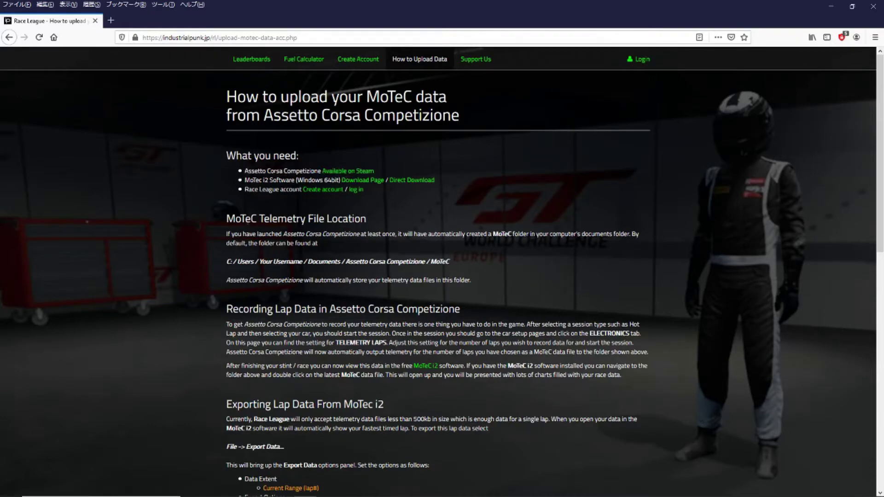
drag(245, 180, 324, 180)
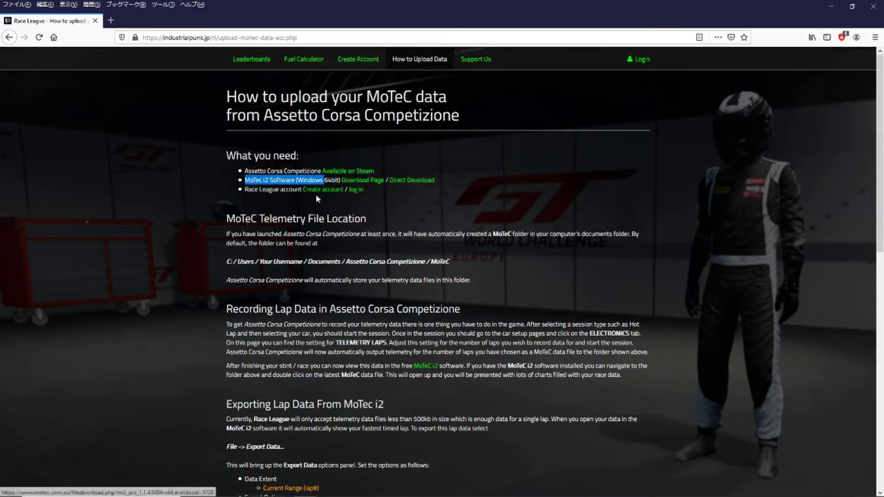
drag(244, 189, 292, 189)
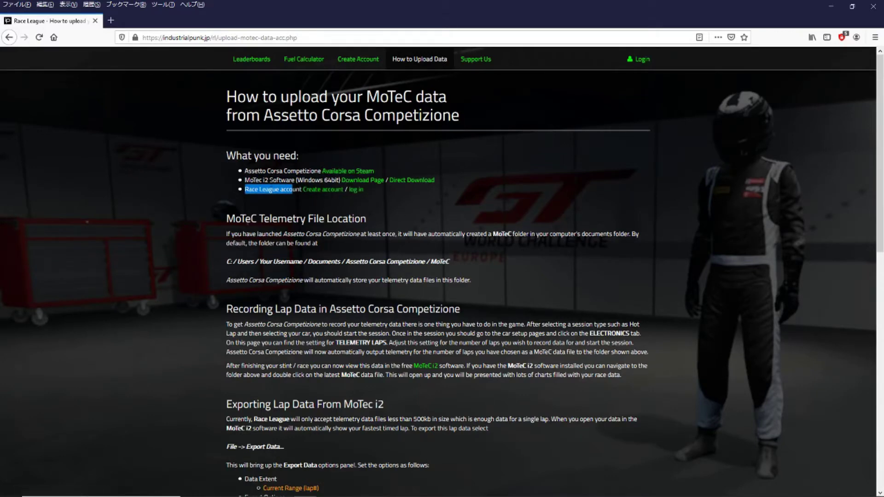
click(247, 186)
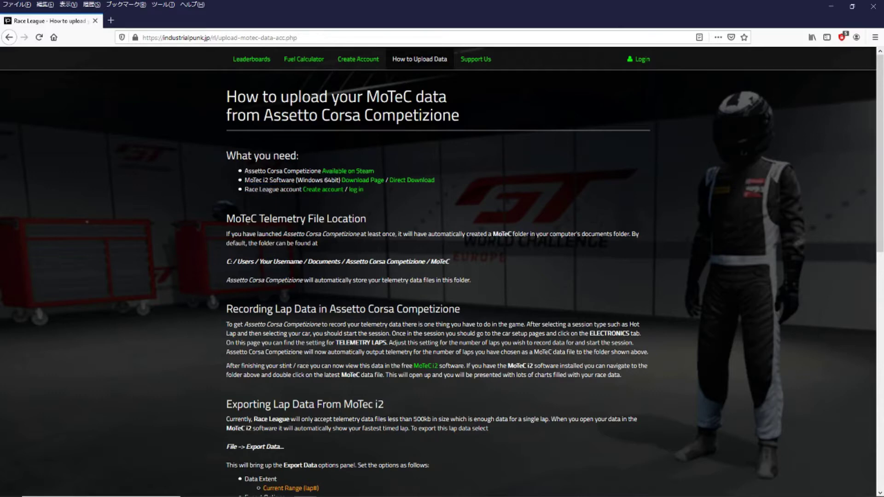
click(364, 182)
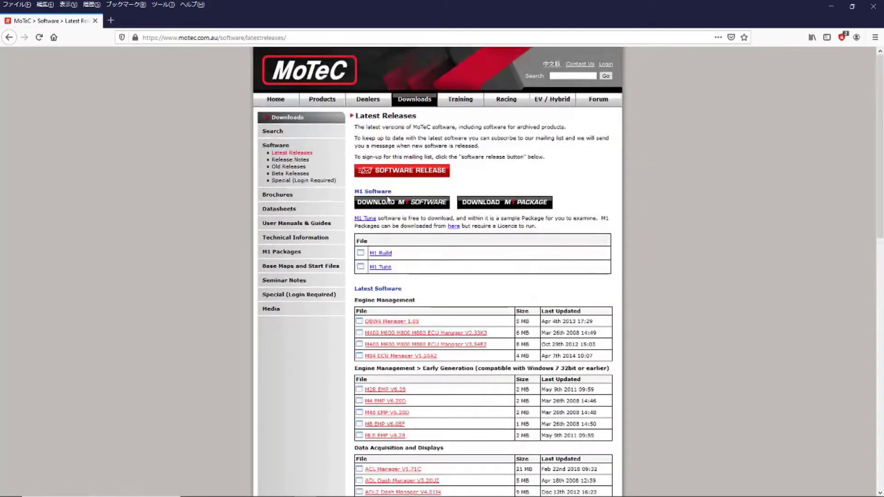
scroll(388, 199, down, 10)
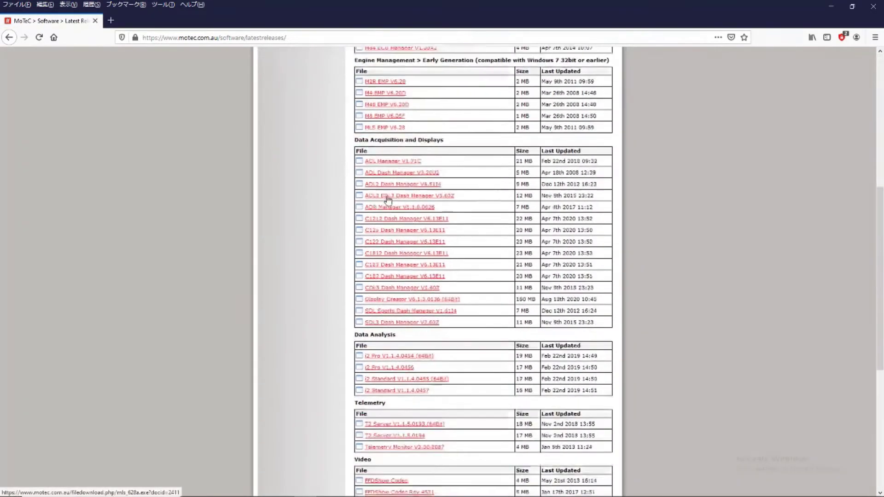
scroll(396, 203, down, 1)
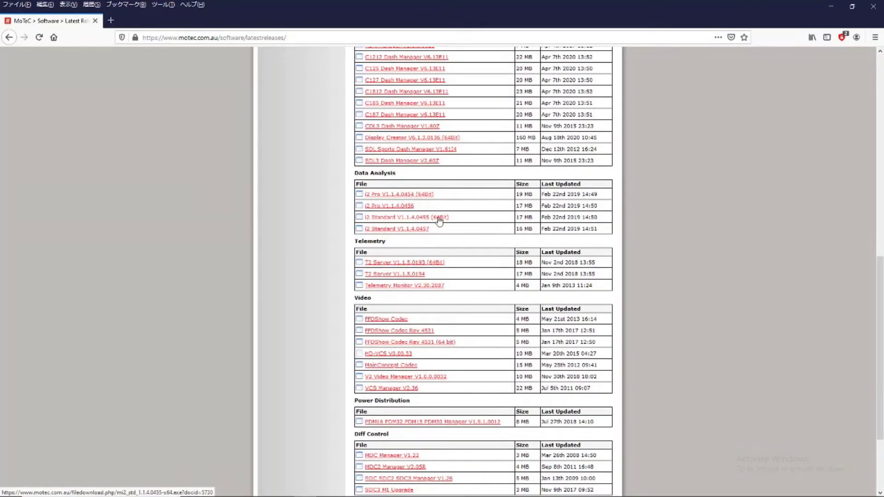
drag(458, 221, 423, 224)
click(464, 223)
drag(600, 219, 363, 226)
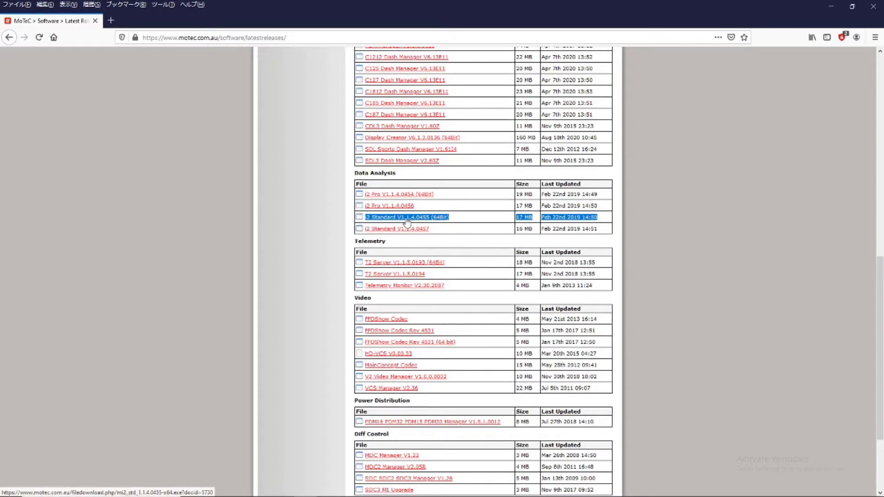
click(13, 41)
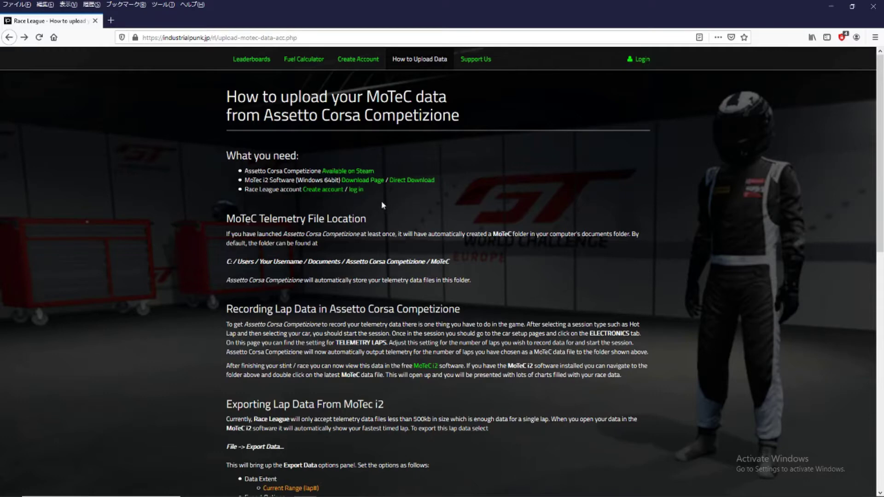
scroll(396, 207, down, 1)
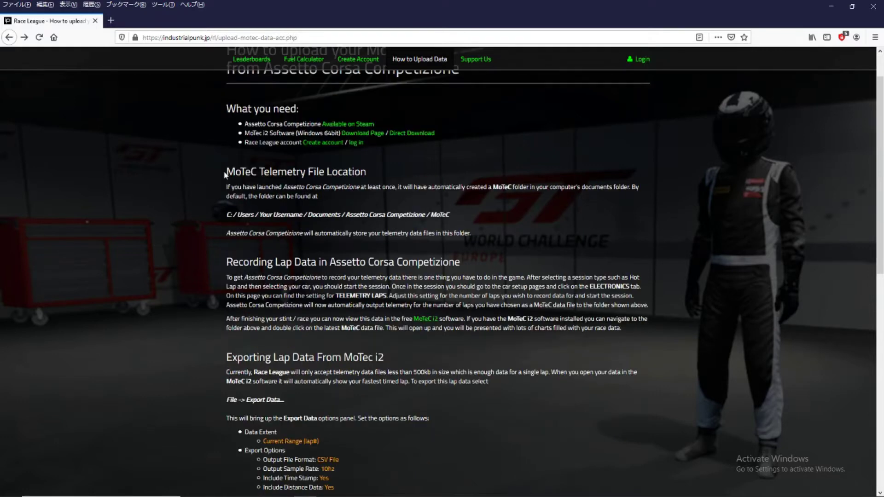
drag(220, 171, 365, 171)
click(282, 173)
drag(259, 171, 367, 172)
click(374, 176)
drag(230, 187, 344, 187)
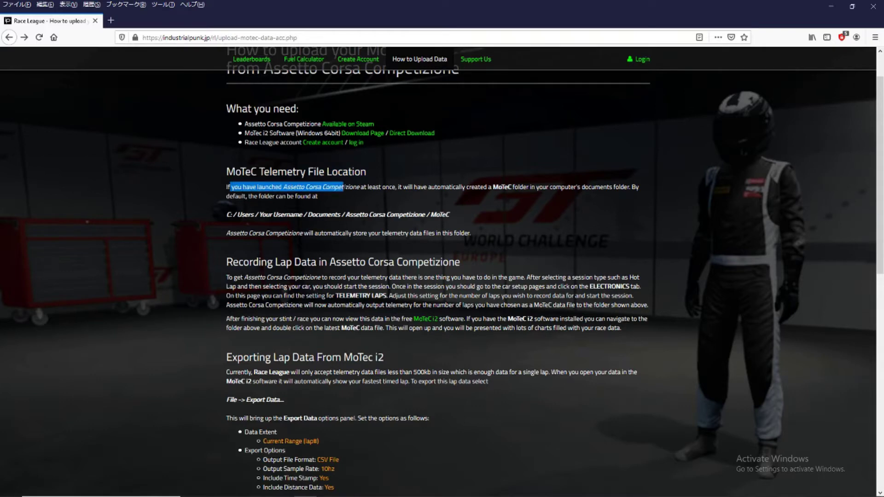
drag(282, 187, 360, 187)
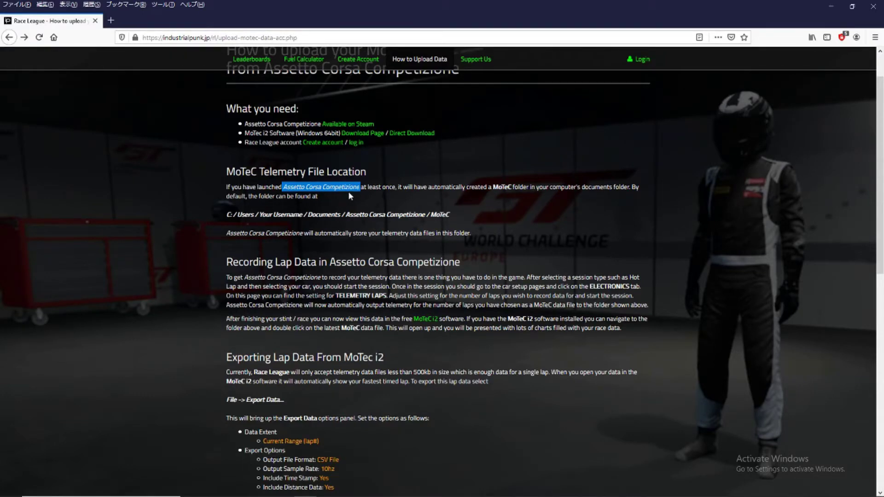
click(253, 213)
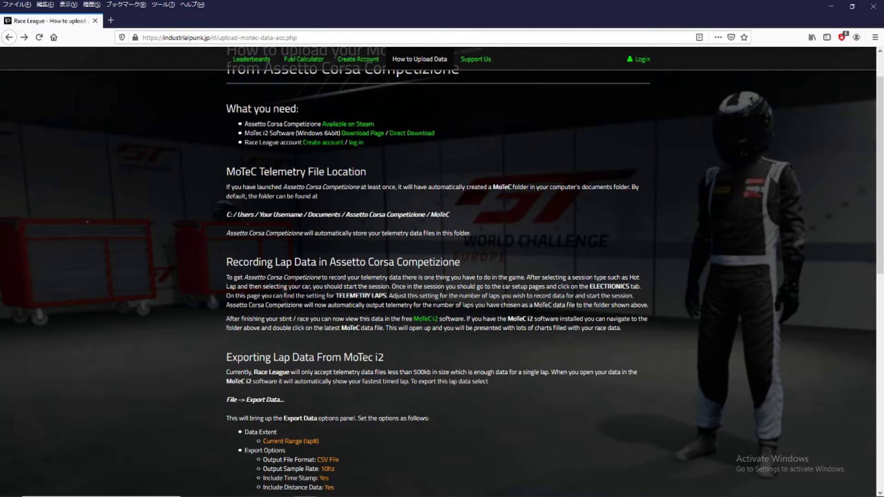
drag(346, 215, 447, 214)
Browse Documents to the Assetto Corsa Competizione MoTeC folder, then bring the upload guide back
key(alt+Tab)
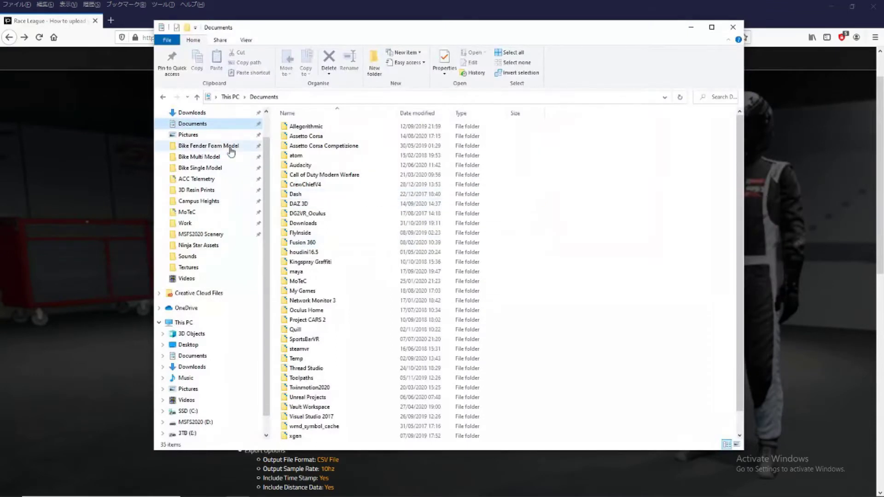
double_click(326, 146)
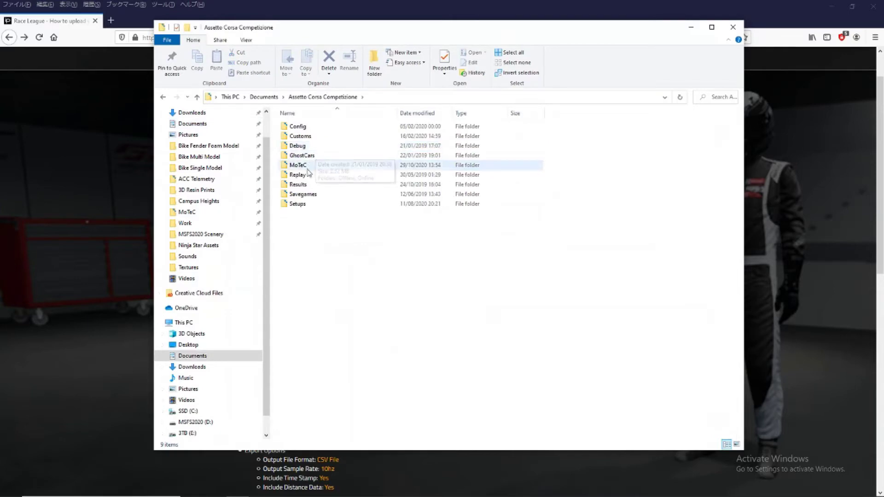
double_click(302, 166)
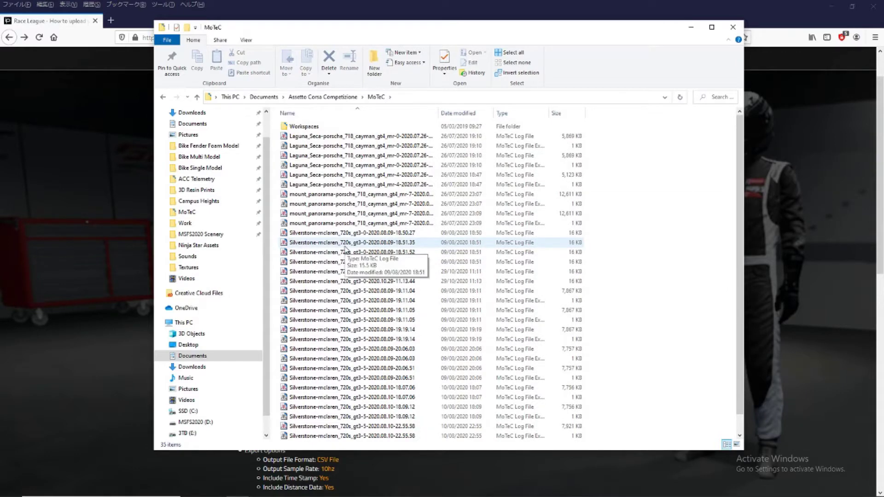
click(123, 187)
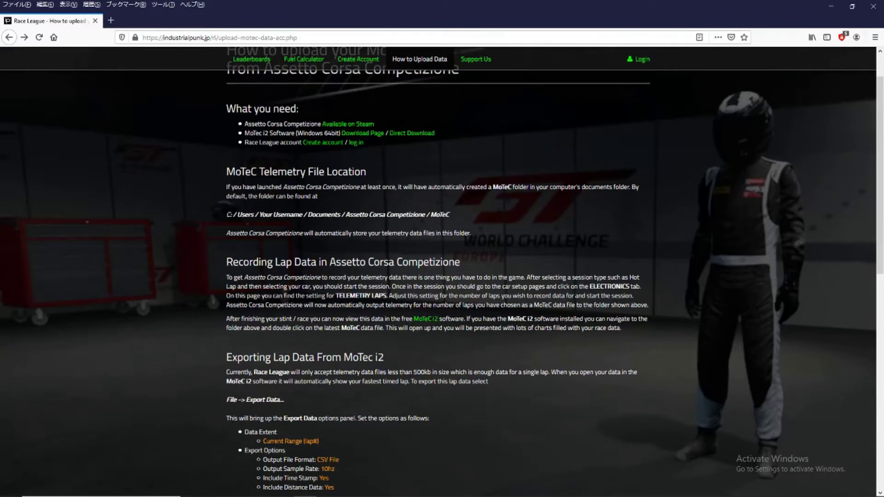
drag(228, 214, 455, 215)
scroll(372, 181, down, 2)
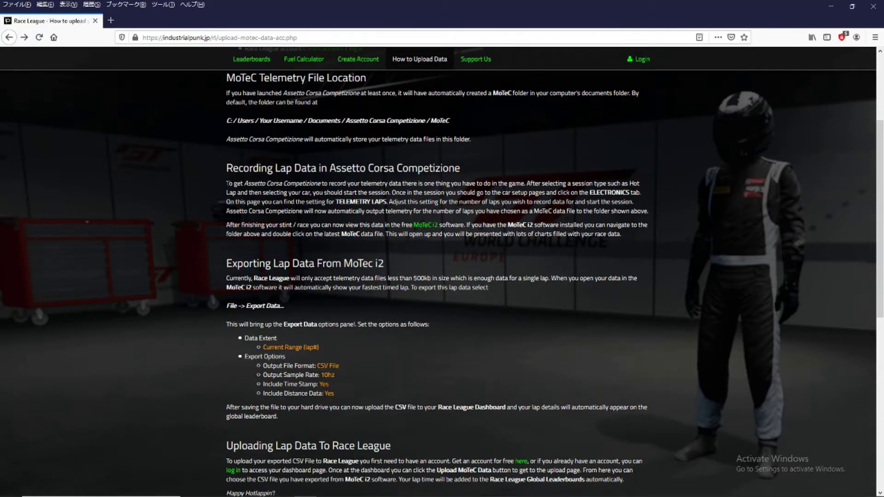
drag(227, 183, 425, 211)
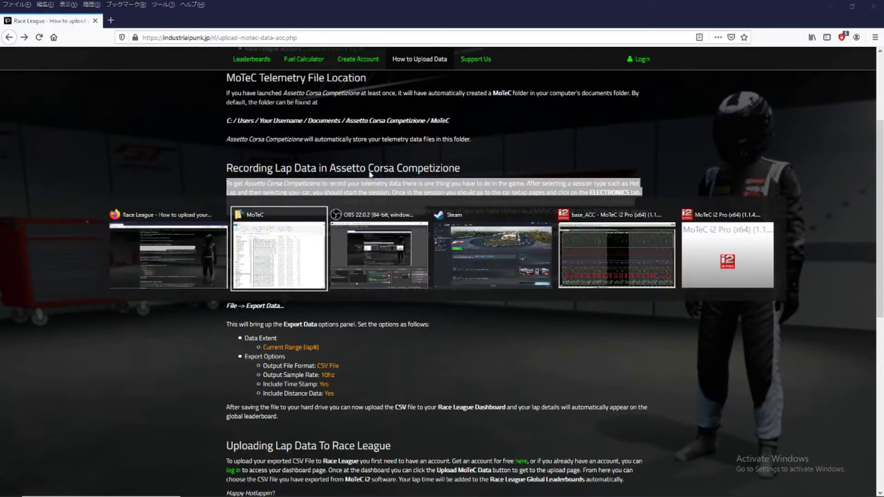
Launch Assetto Corsa Competizione from the Steam library in standard non-VR mode
click(502, 242)
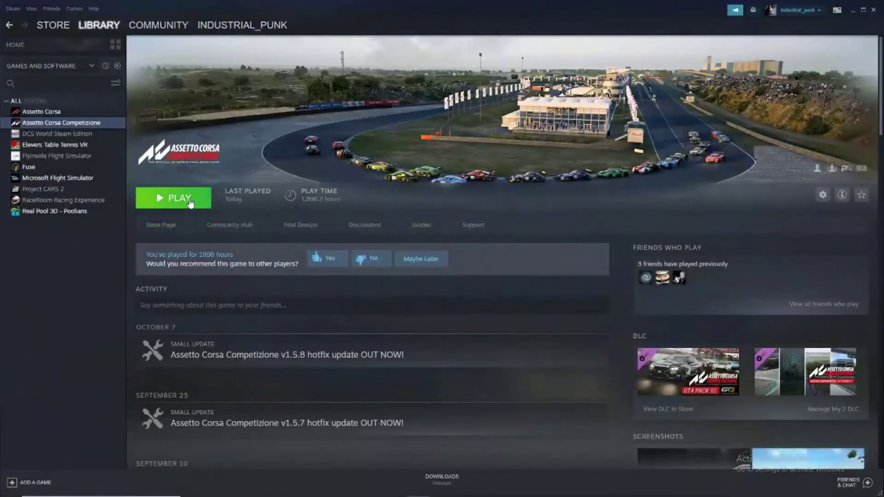
click(177, 198)
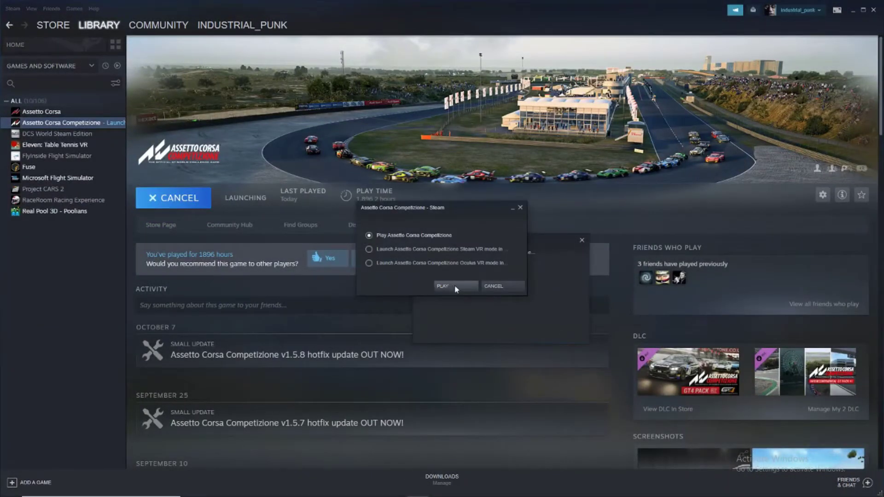
click(455, 287)
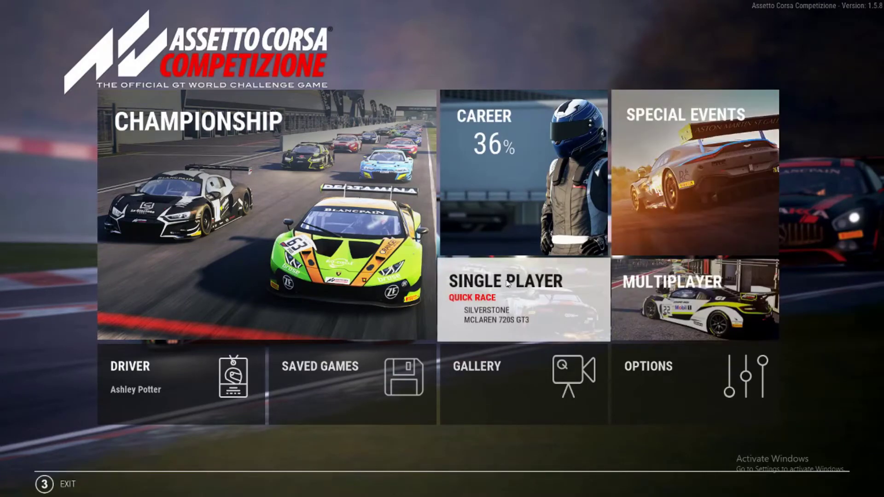
Set up a single-player Quick Race and confirm the McLaren 720S GT3, number 113
click(524, 284)
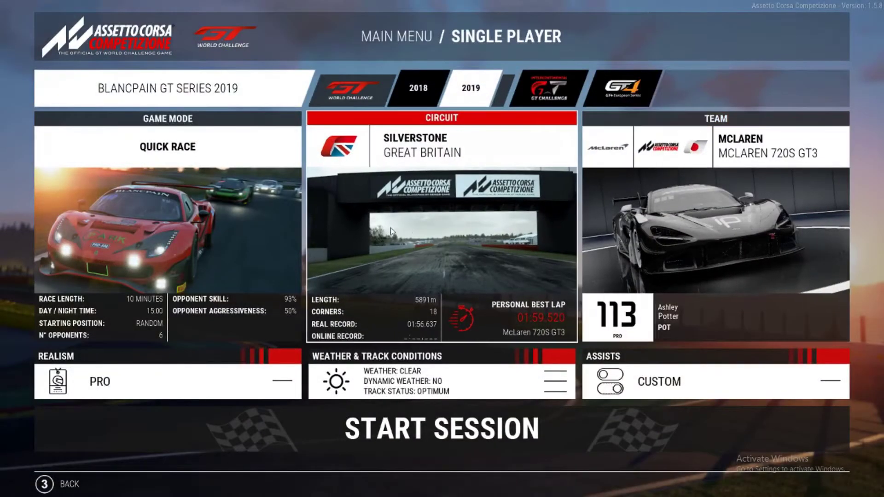
click(679, 229)
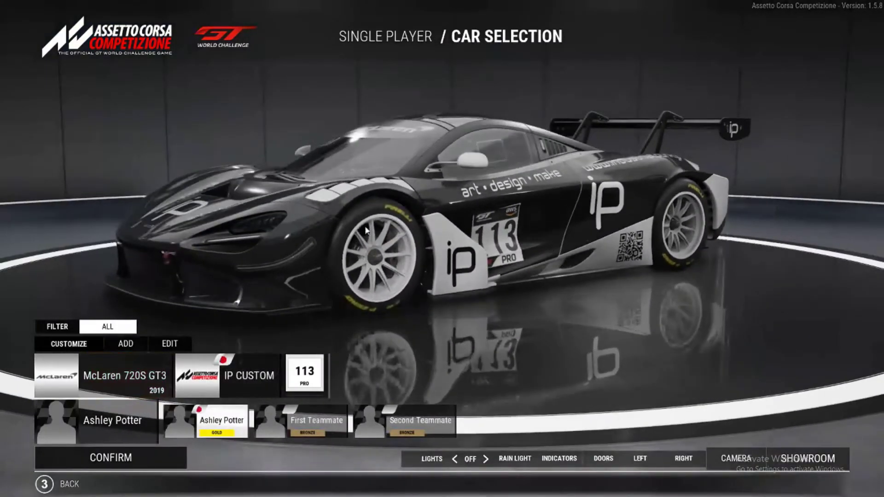
drag(366, 230, 597, 229)
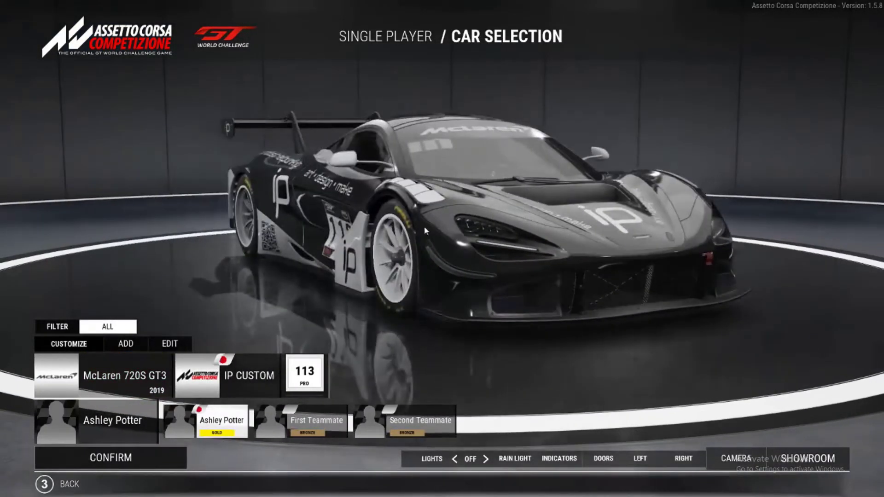
drag(424, 226, 675, 209)
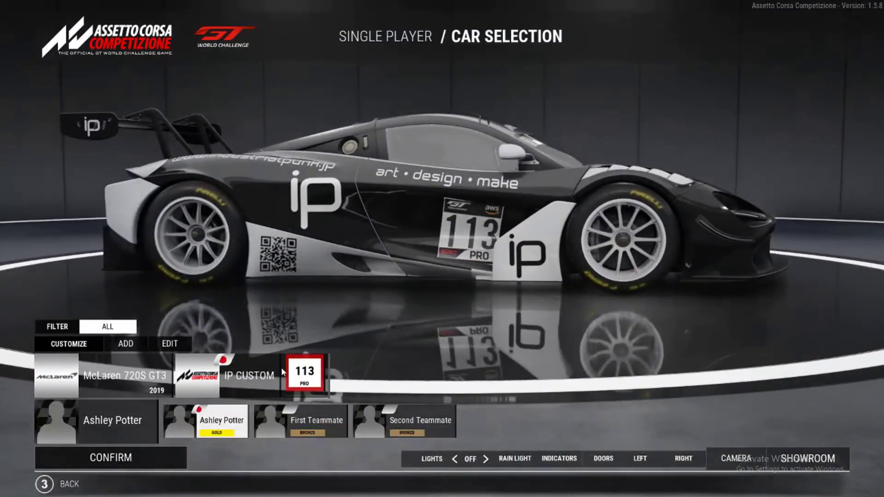
click(132, 456)
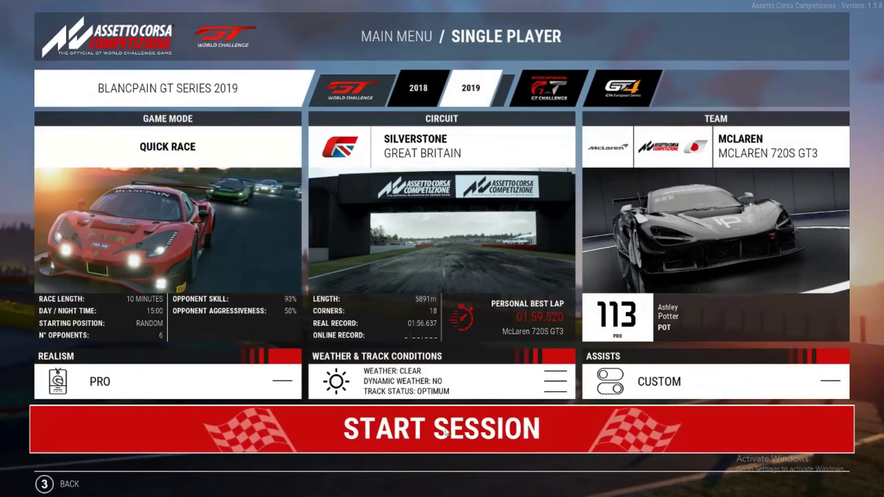
Start the Silverstone session and load saved setup 20 onto the car
click(445, 432)
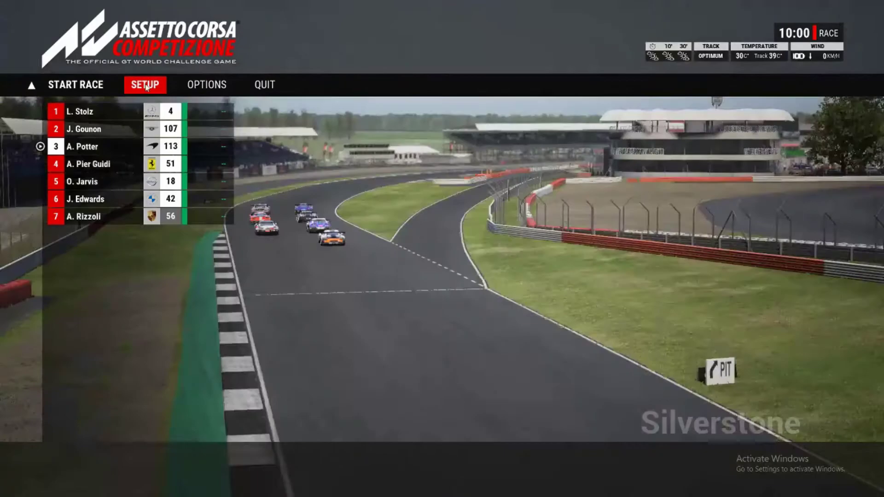
click(145, 87)
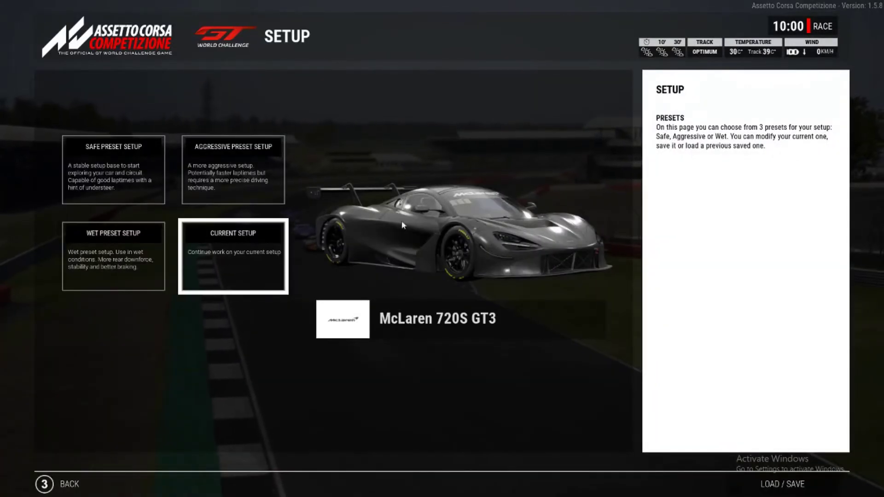
click(783, 484)
click(302, 180)
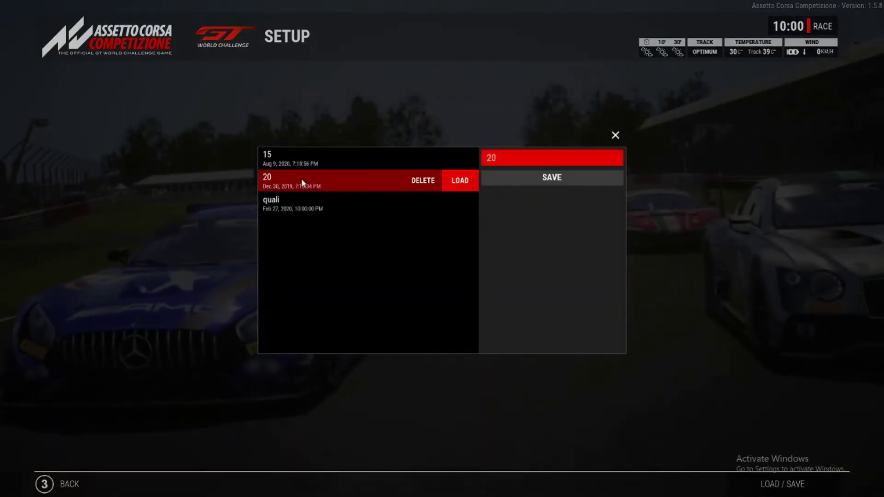
click(460, 181)
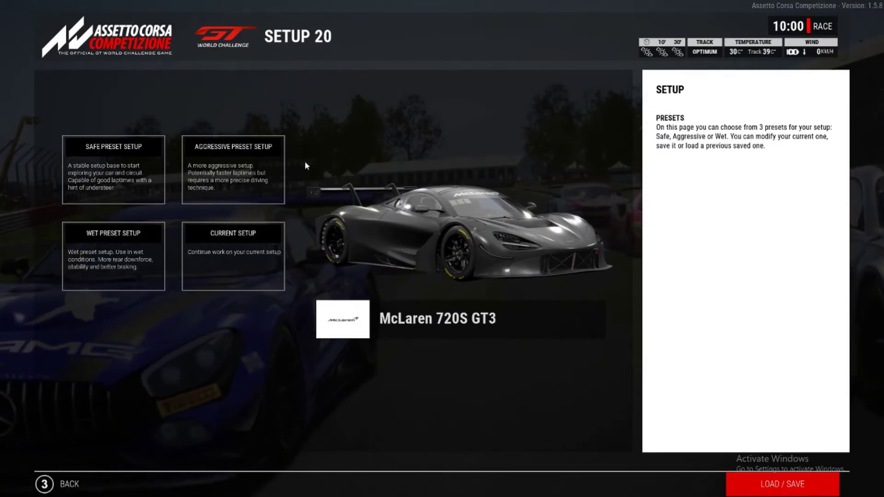
Apply the Aggressive preset and show the current setup's tyre values
click(227, 161)
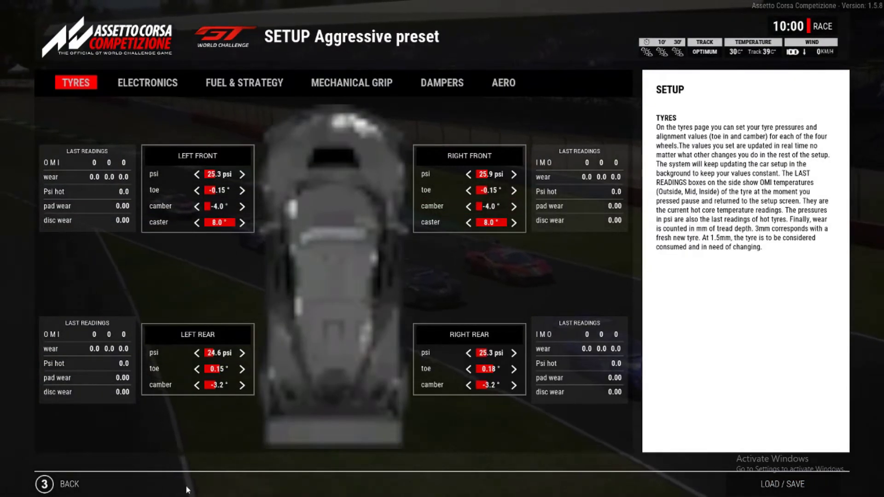
click(66, 484)
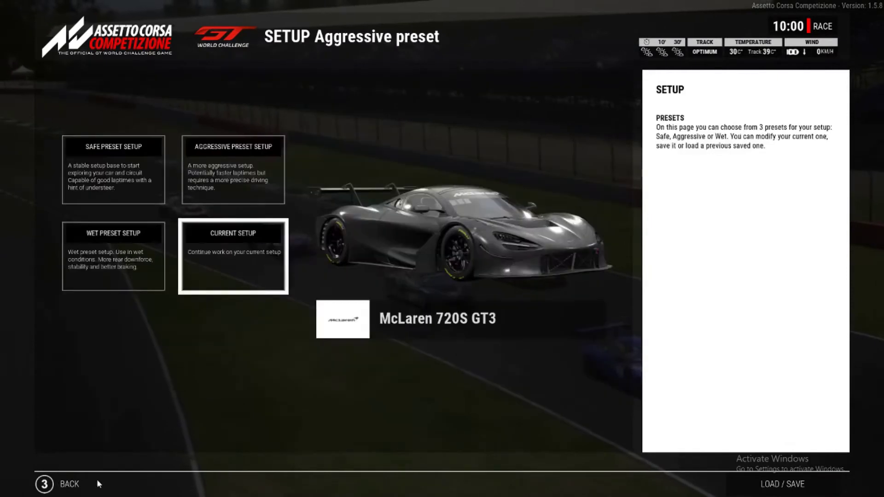
click(228, 244)
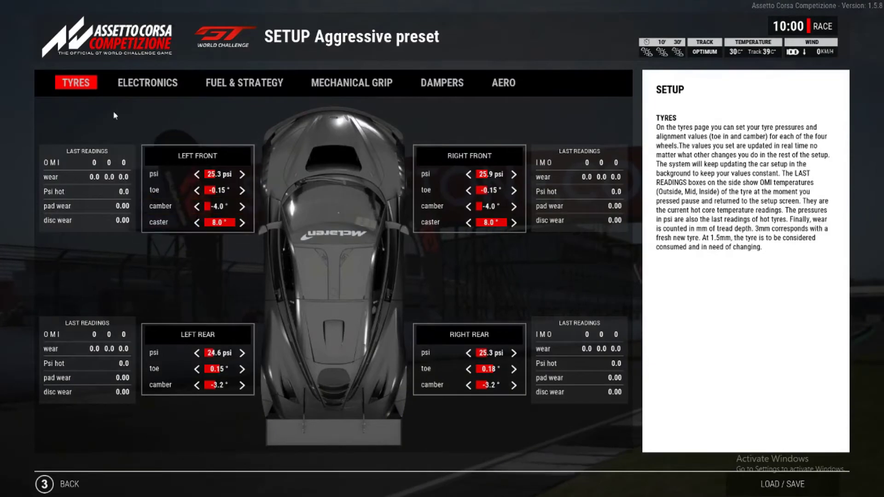
Raise telemetry laps to 4 in the car's Electronics settings
click(146, 88)
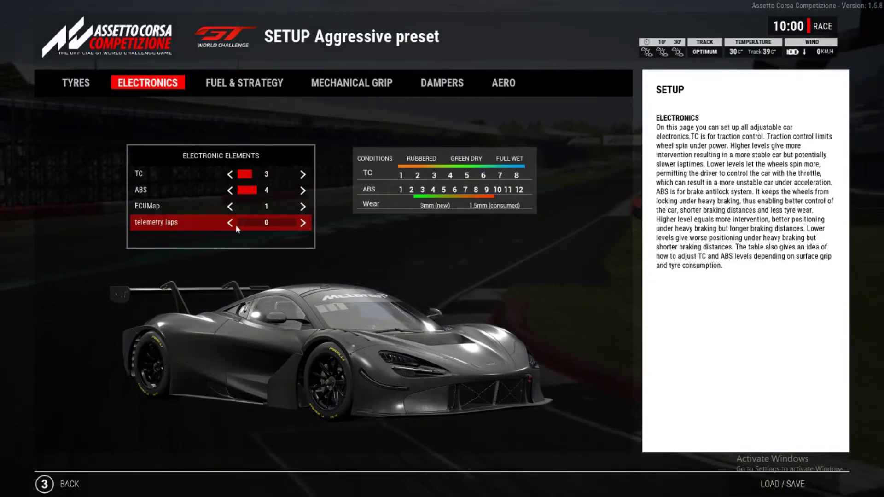
click(303, 223)
click(303, 224)
click(303, 223)
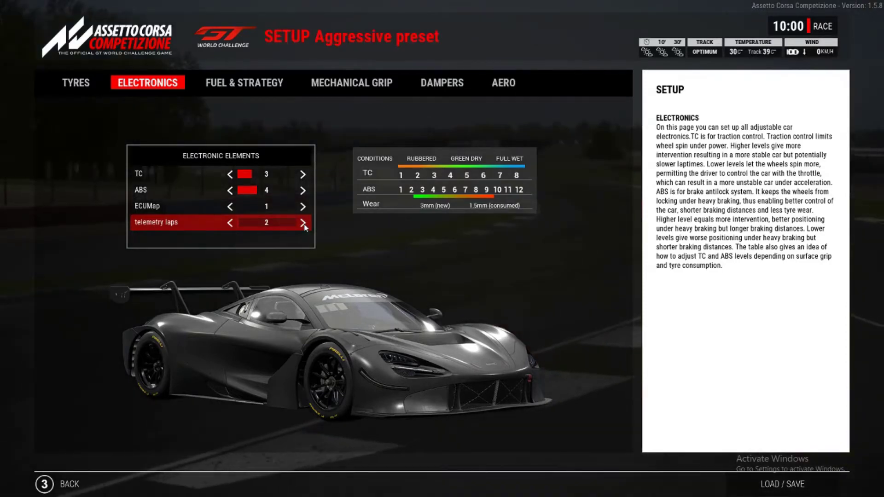
click(303, 223)
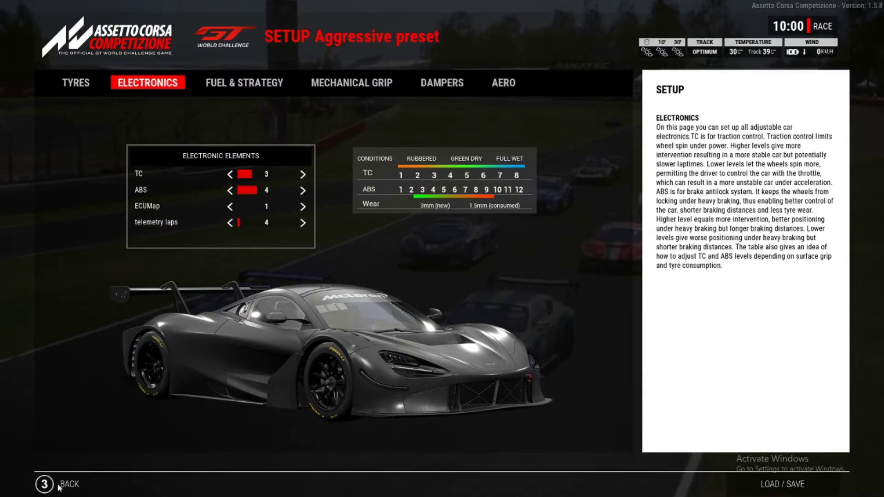
Quit the track session and exit Assetto Corsa Competizione
click(72, 488)
key(Escape)
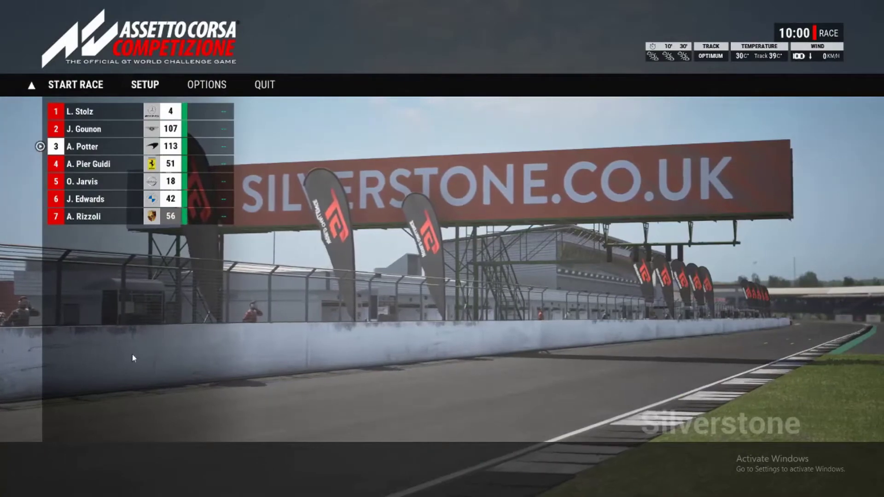
click(266, 91)
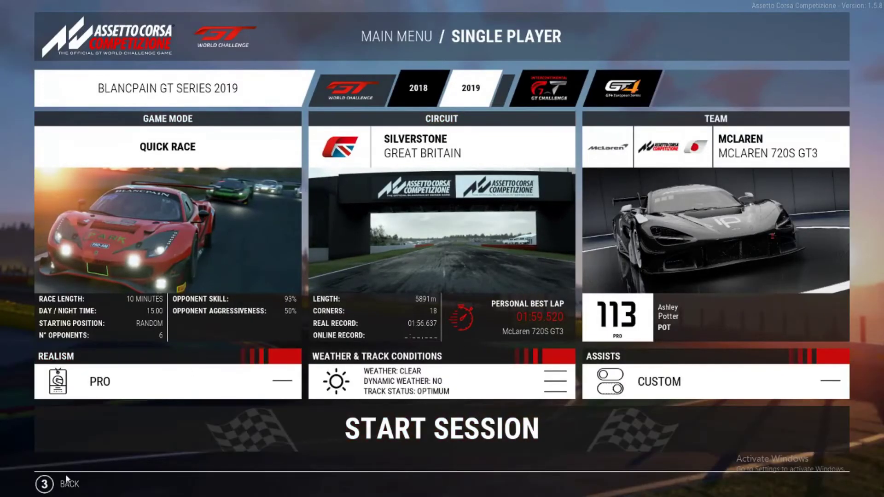
click(68, 483)
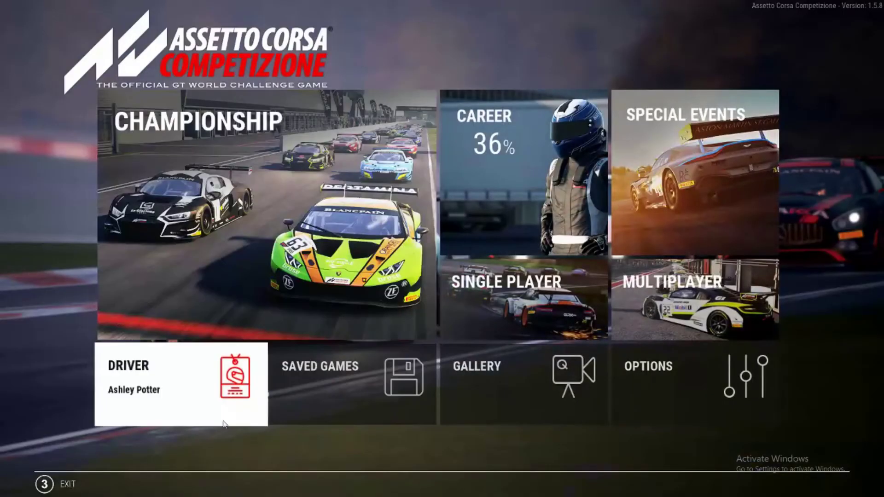
click(50, 486)
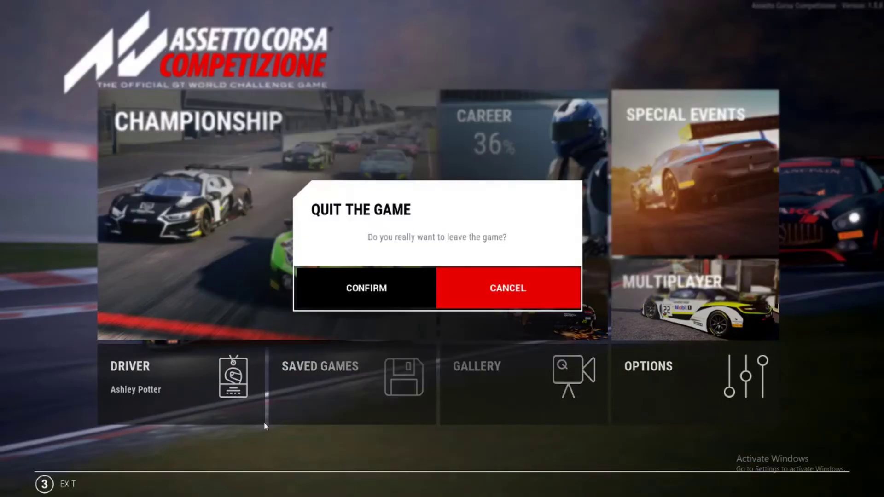
click(371, 307)
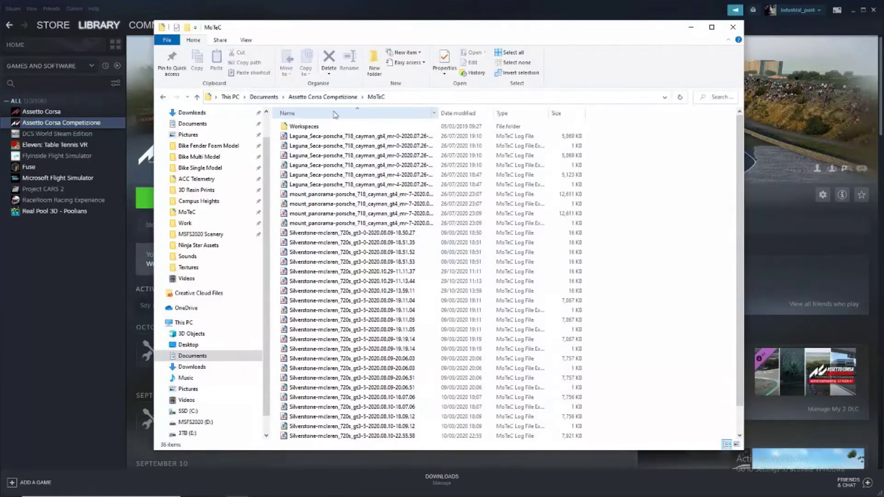
Scroll the MoTeC folder down to the newest Silverstone McLaren log files
scroll(381, 222, down, 1)
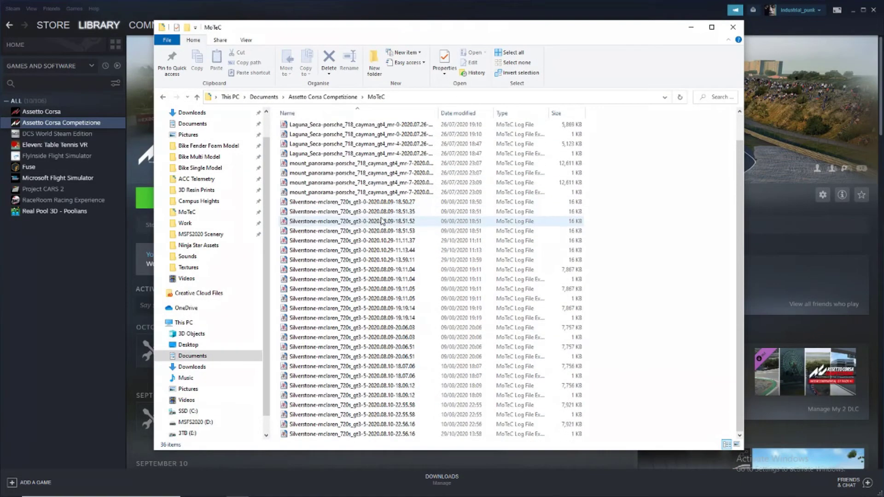
Open the 22.56.16 Silverstone log in MoTeC i2, maximised and zoomed out to all laps
double_click(284, 427)
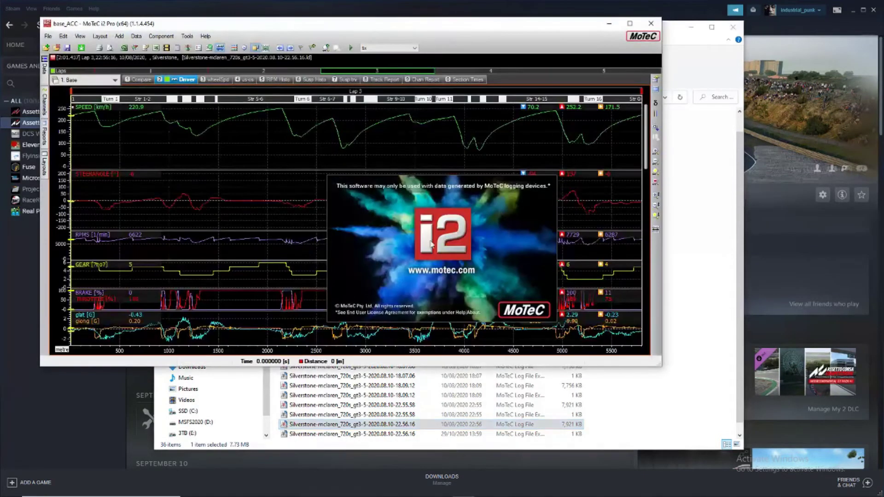
double_click(322, 29)
scroll(383, 260, down, 2)
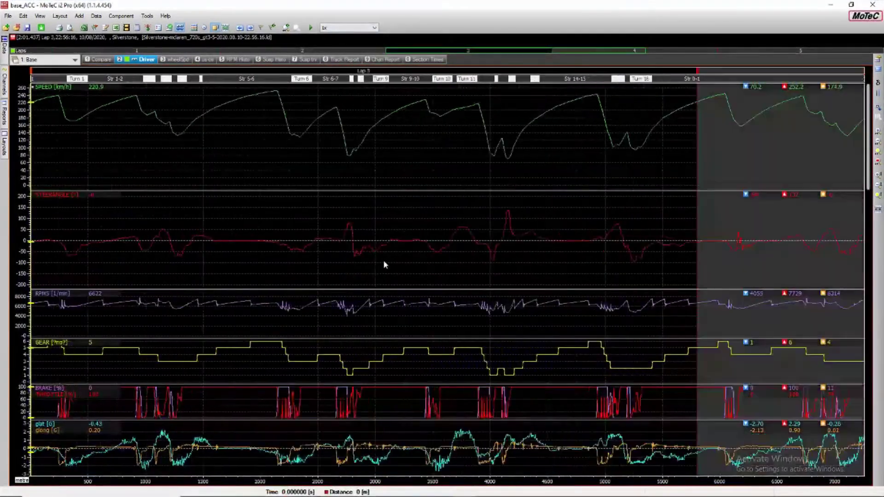
scroll(385, 262, down, 3)
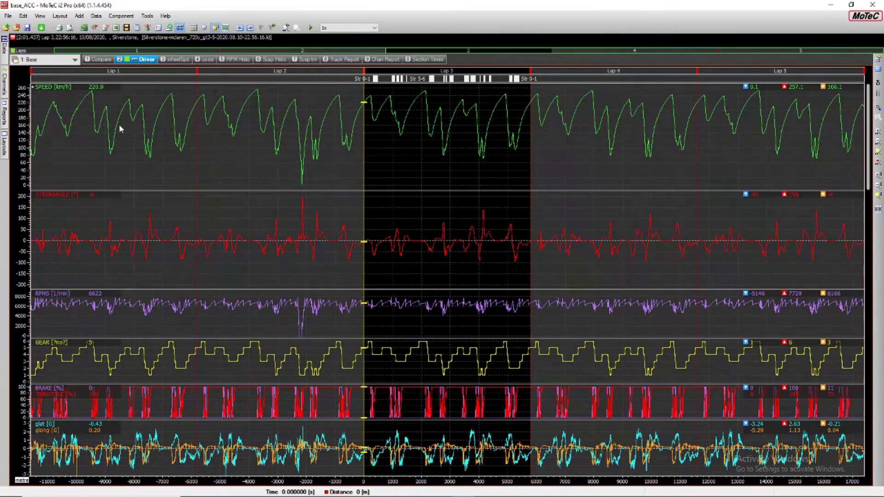
Place the time marker near lap 3's start and review the session's laps list
click(365, 131)
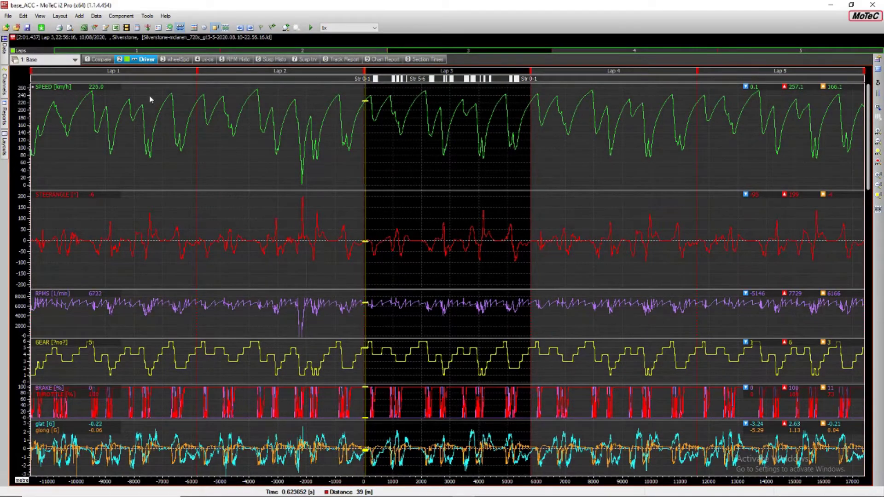
click(6, 46)
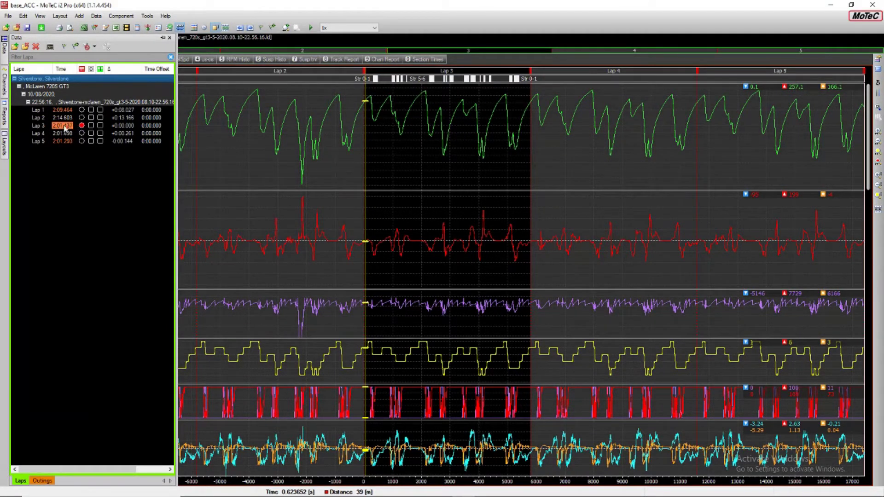
click(170, 39)
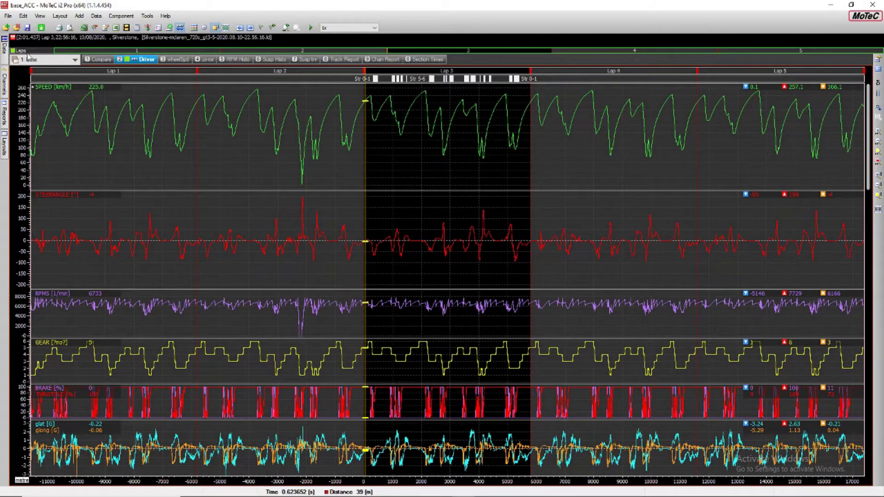
click(8, 17)
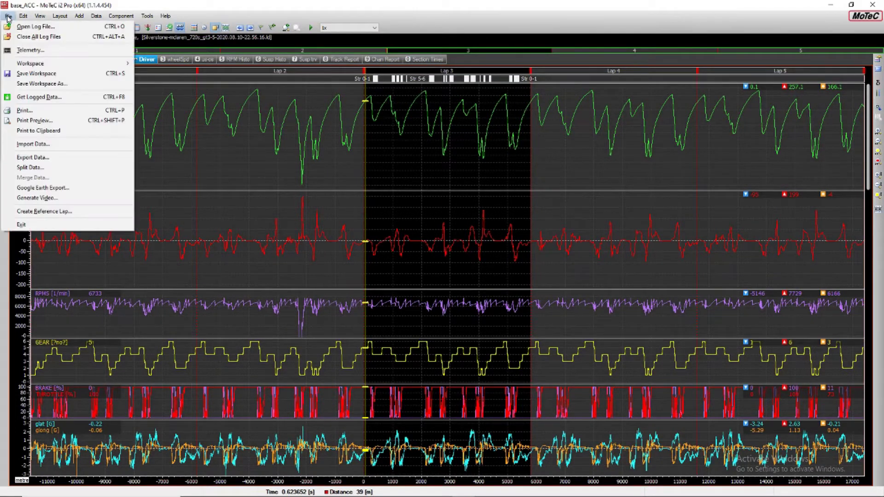
Open MoTeC's Export Data settings, then scroll the Race League guide to Exporting Lap Data
click(59, 159)
drag(396, 148, 406, 155)
key(alt+Tab)
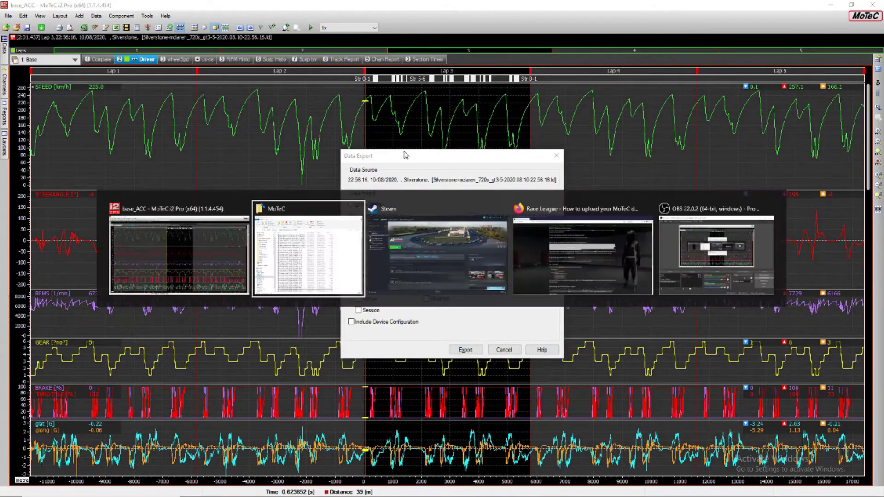
click(586, 245)
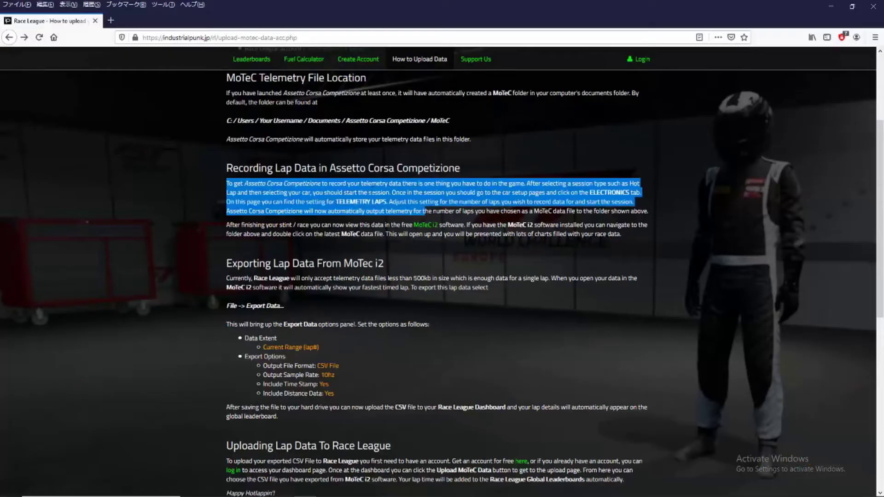
scroll(404, 126, down, 3)
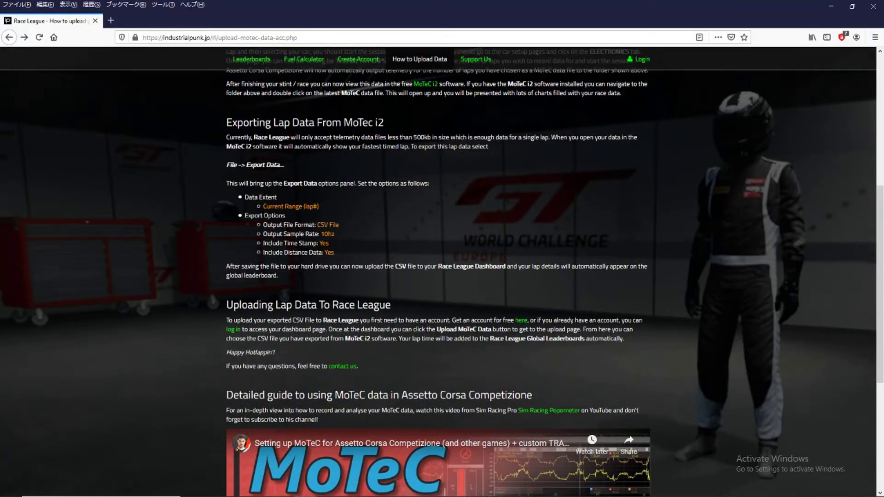
scroll(262, 146, down, 1)
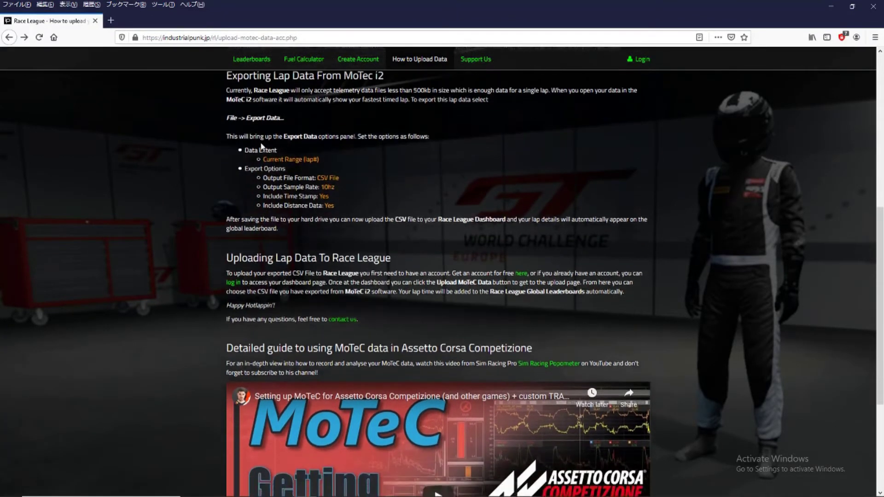
Following the Race League guide, set the Data Export output format to CSV File
drag(285, 118, 227, 118)
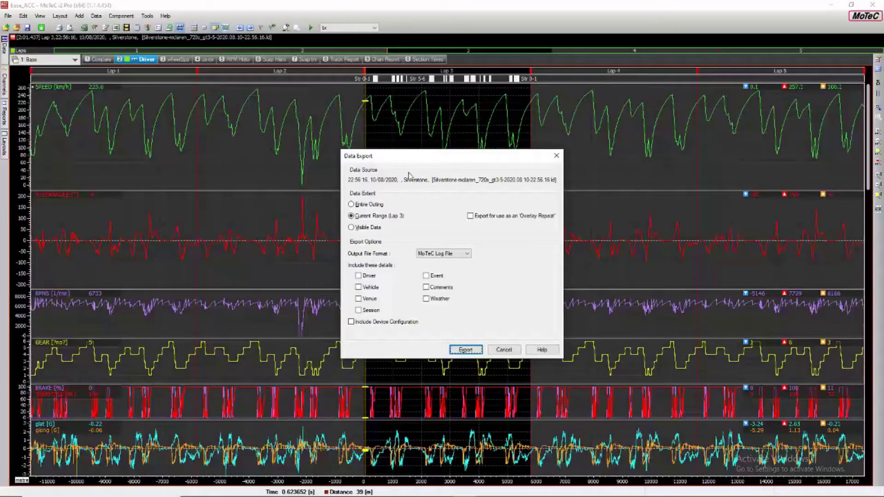
drag(386, 165, 391, 147)
key(alt+Tab)
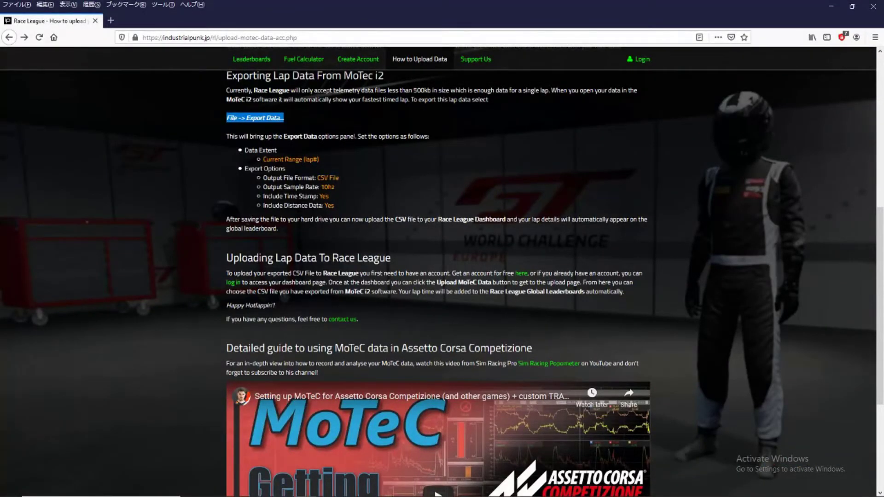
drag(245, 150, 306, 160)
key(alt+Tab)
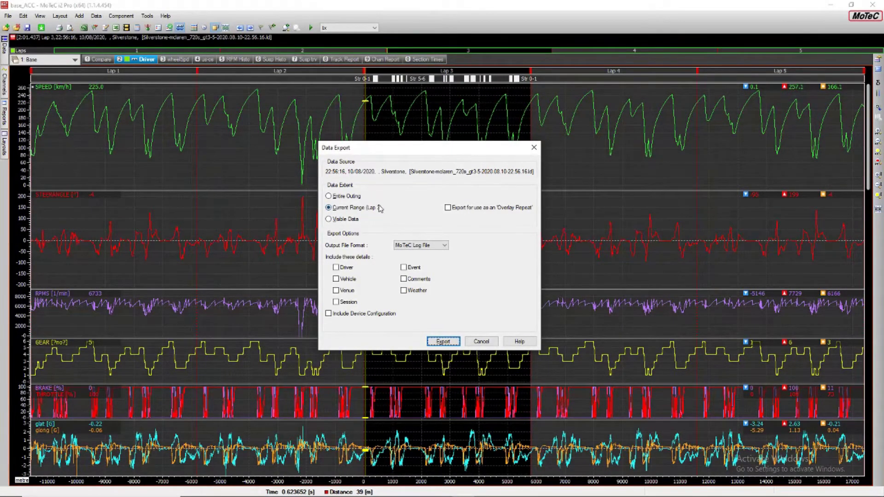
key(alt+Tab)
click(361, 231)
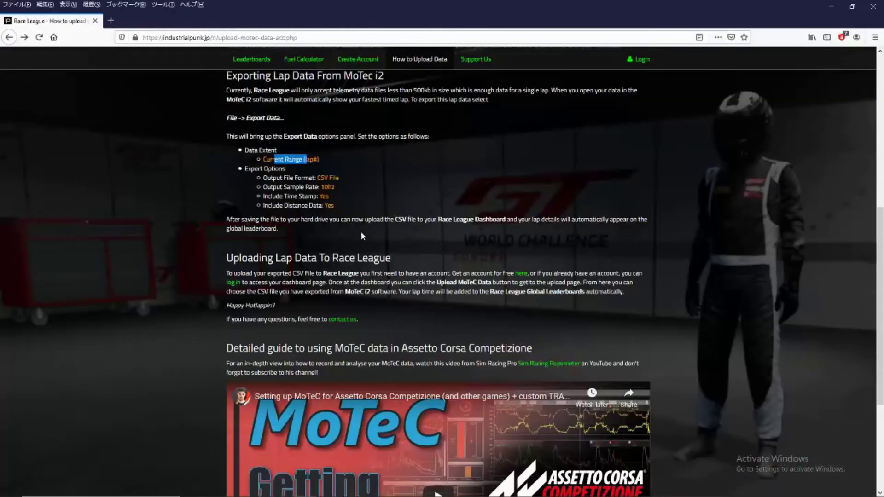
drag(251, 169, 329, 177)
key(alt+Tab)
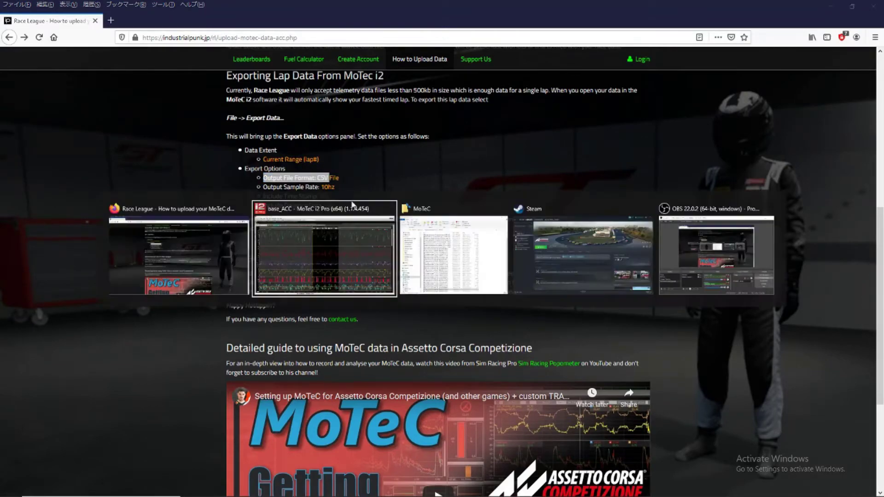
click(363, 252)
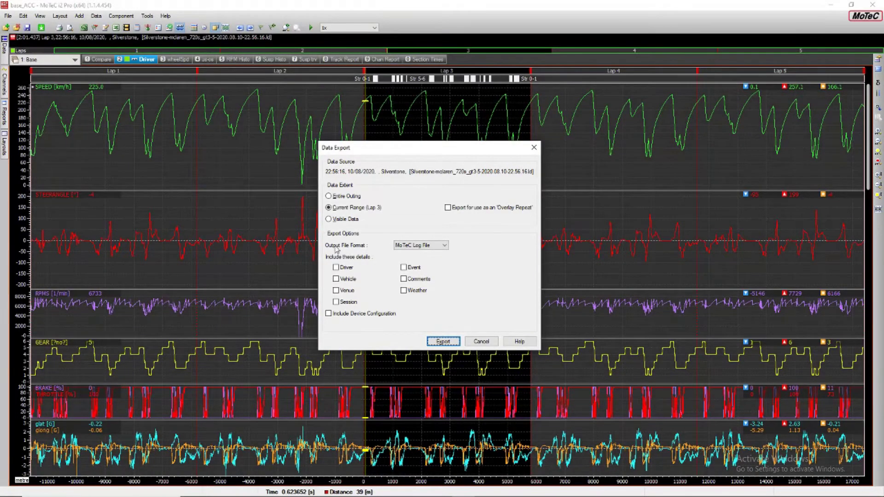
click(411, 247)
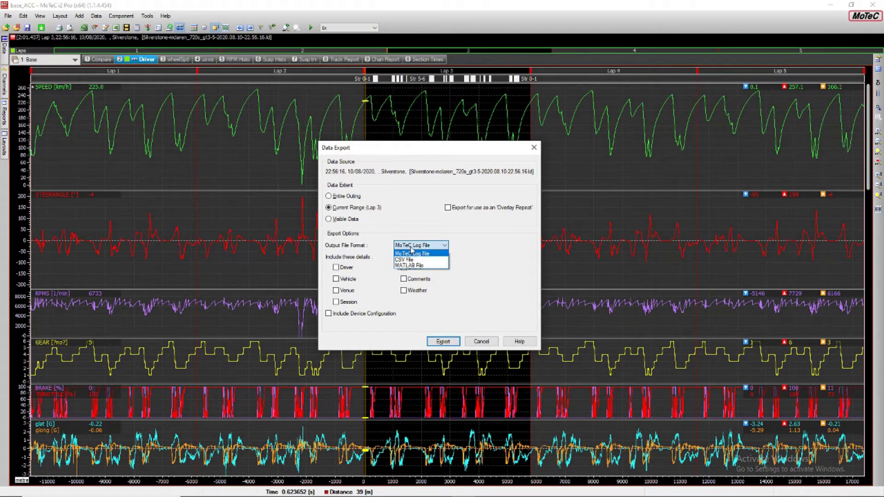
click(411, 261)
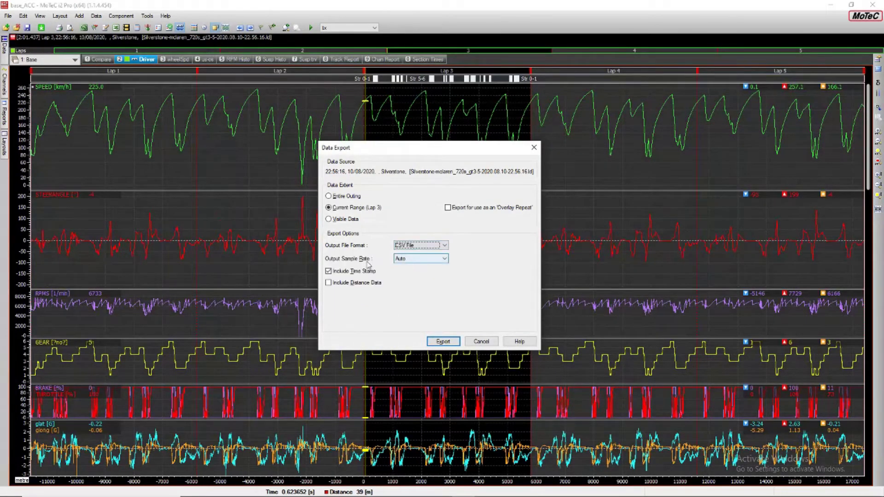
Set the export's output sample rate to 10 Hz
key(alt+Tab)
click(326, 252)
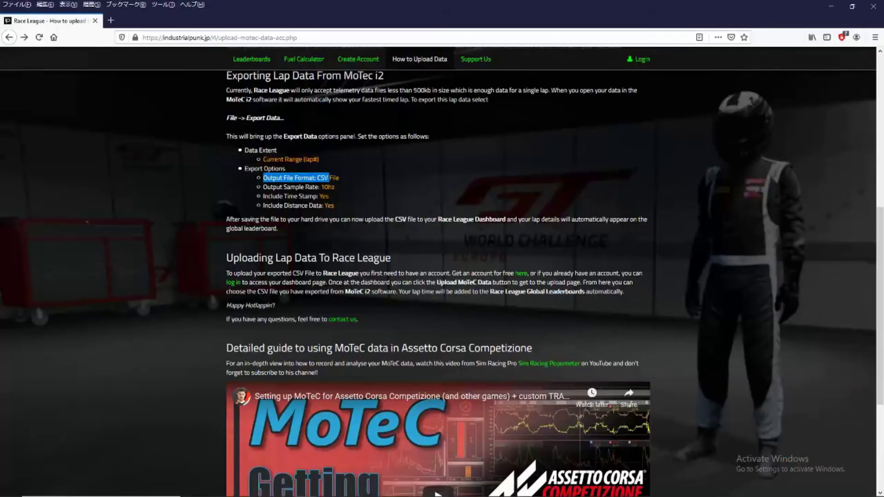
drag(263, 187, 331, 187)
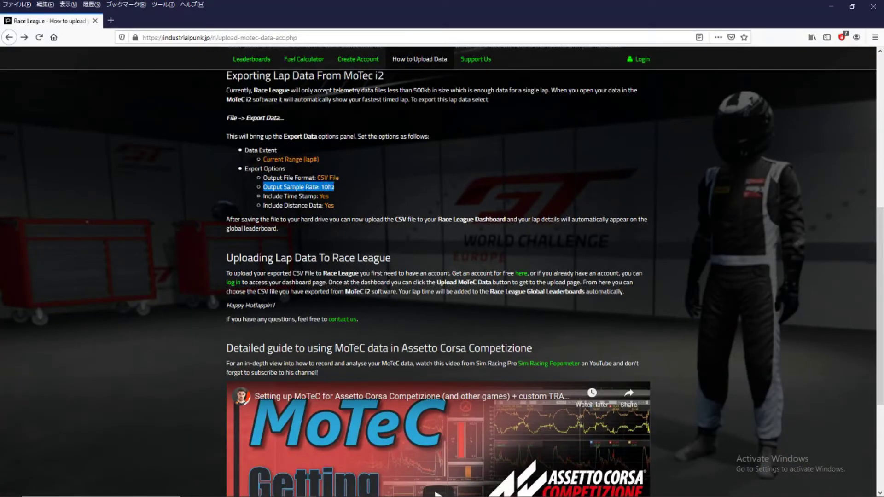
key(alt+Tab)
click(342, 247)
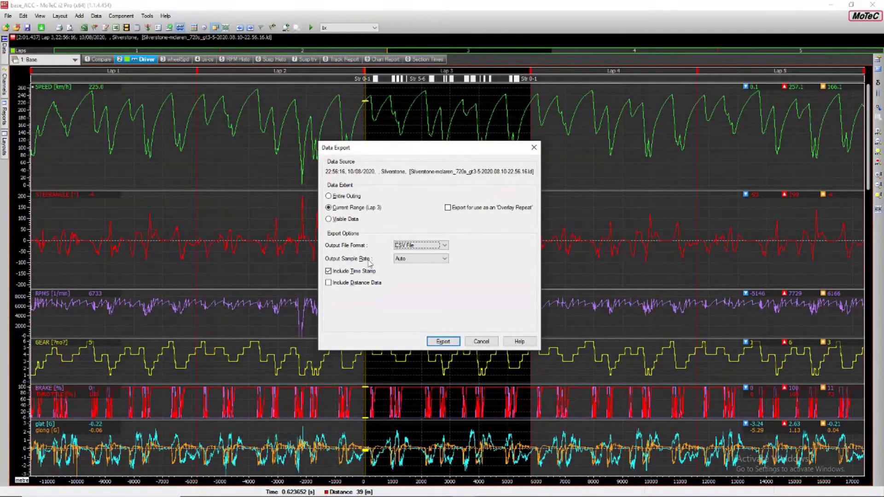
click(403, 259)
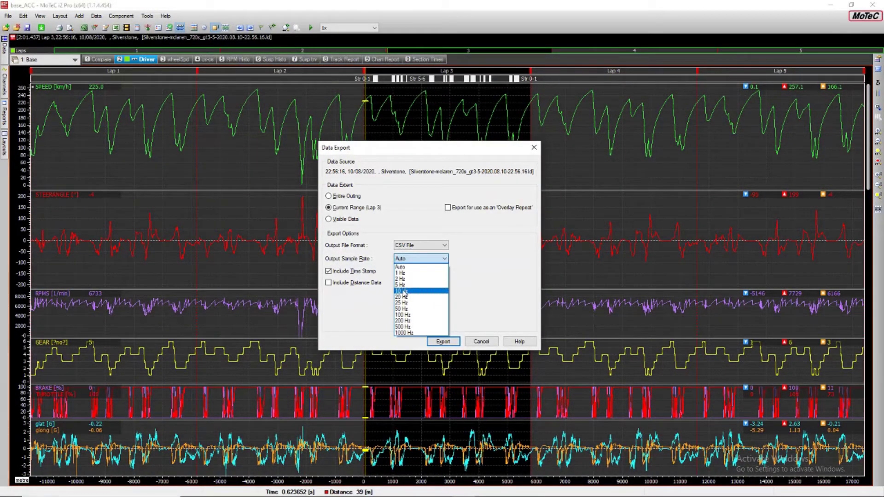
click(403, 292)
Enable Include Distance Data in the export settings
key(alt+Tab)
click(325, 269)
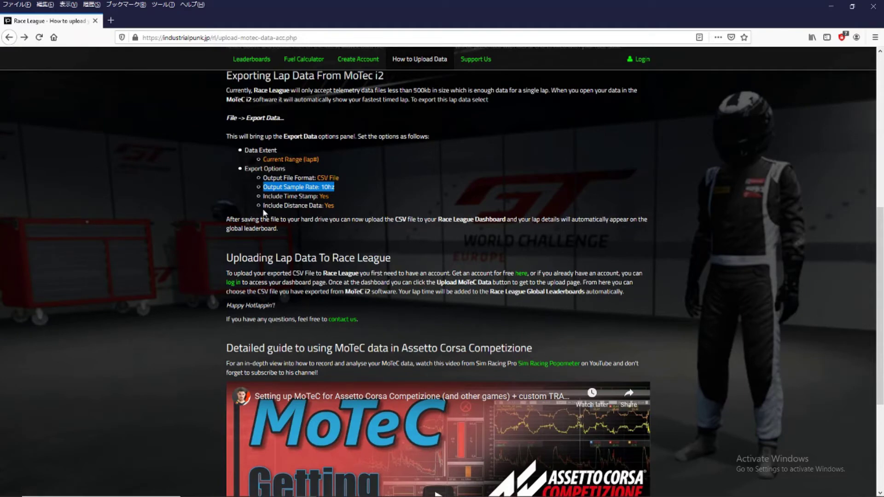
drag(263, 206, 352, 211)
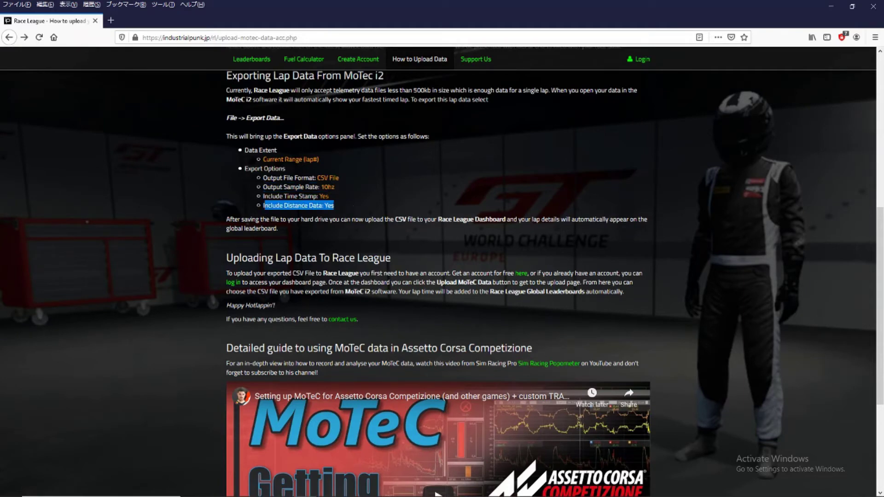
key(alt+Tab)
click(358, 235)
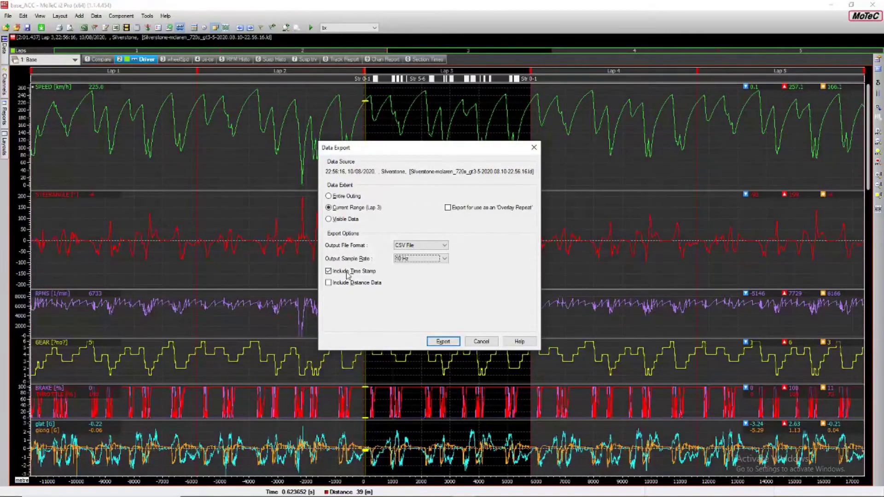
click(329, 283)
Export the lap as a CSV saved to the Desktop and dismiss the confirmation
click(443, 342)
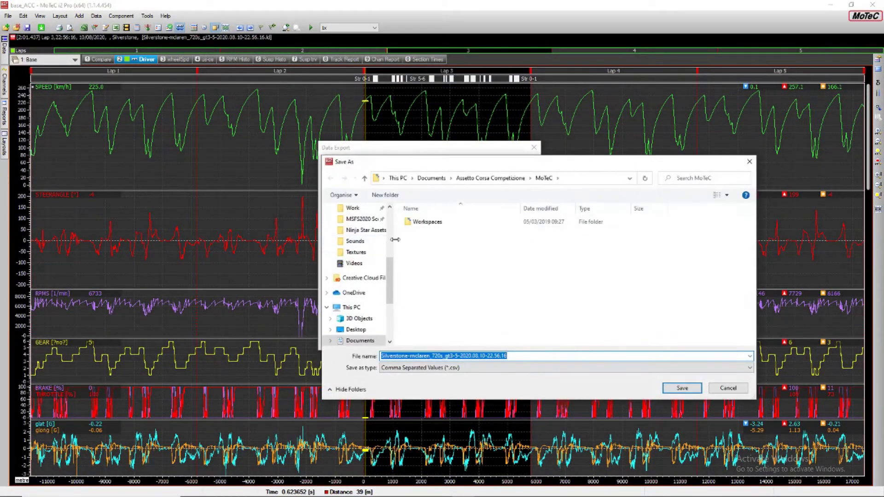
click(357, 330)
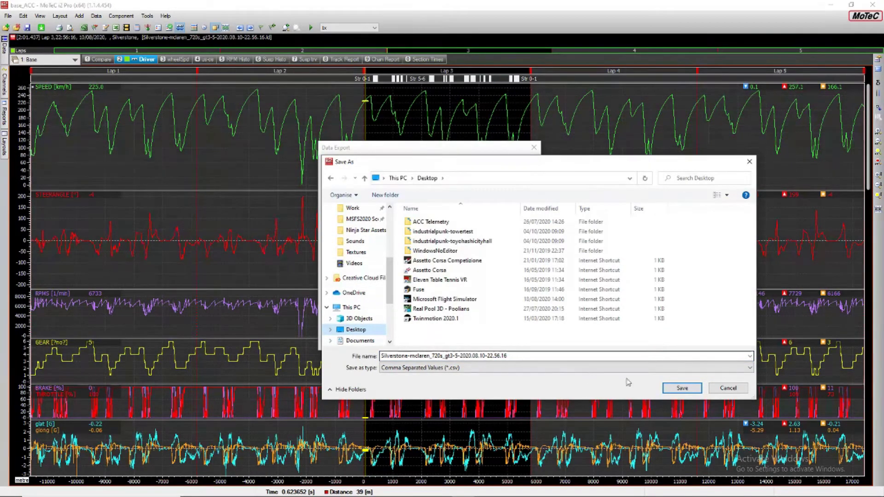
click(681, 389)
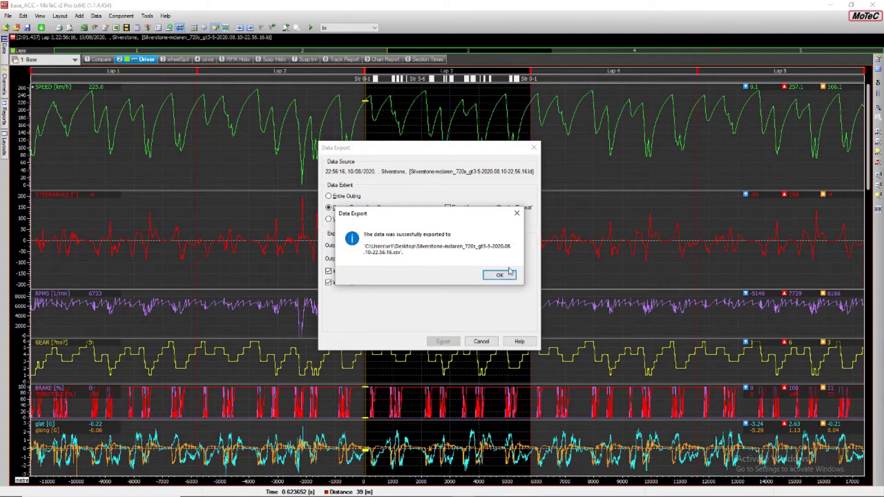
click(501, 276)
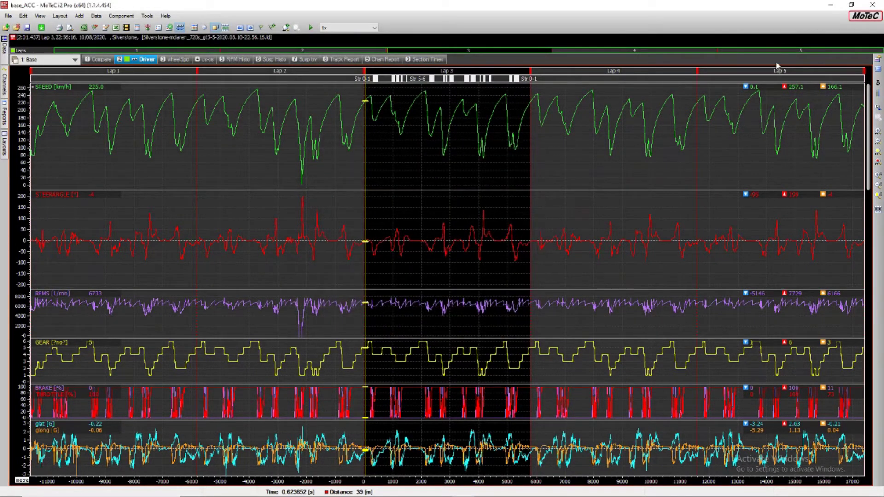
Minimize MoTeC and read through the How to Upload Data guide, ending at its top
click(831, 8)
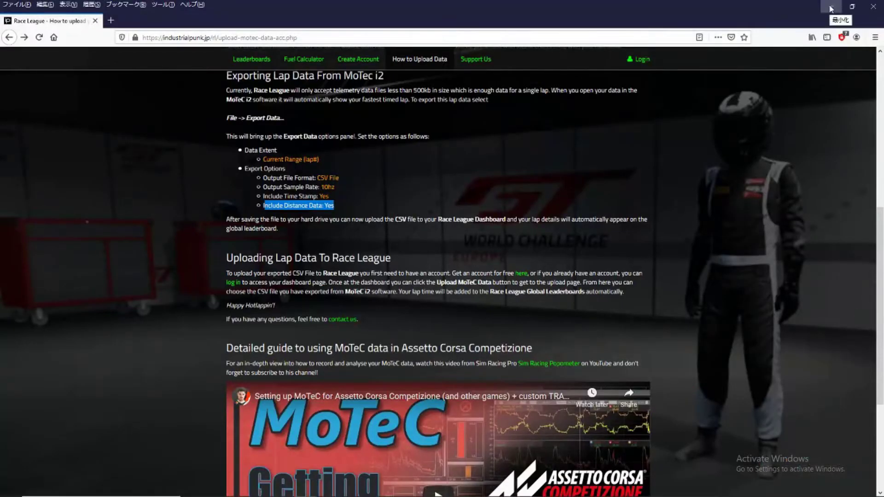
click(351, 195)
scroll(336, 187, down, 1)
drag(233, 211, 396, 210)
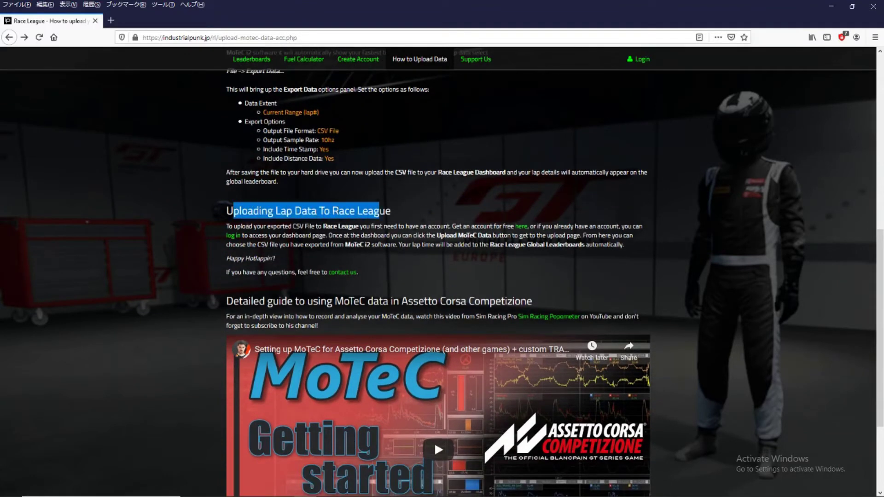
click(386, 204)
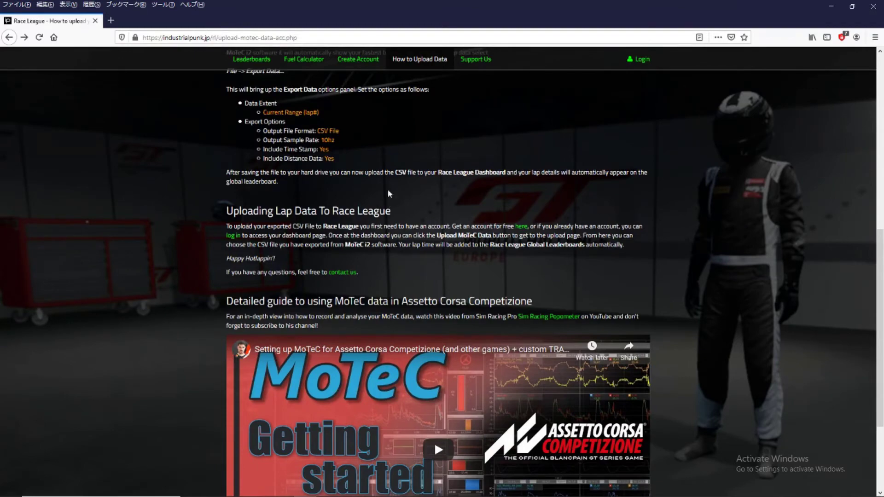
scroll(385, 180, up, 8)
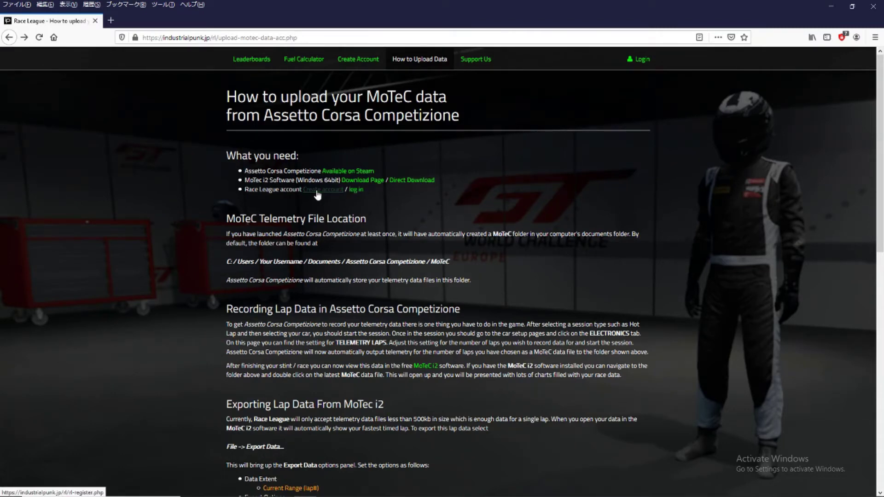
Open Race League's Create Account registration page from the site navigation
click(354, 62)
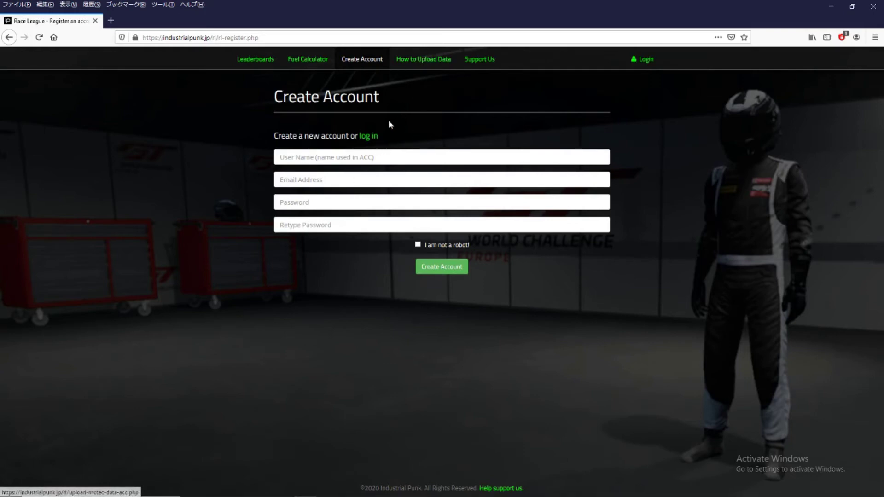
Log in to reach the Dashboard and dismiss the welcome message
click(368, 135)
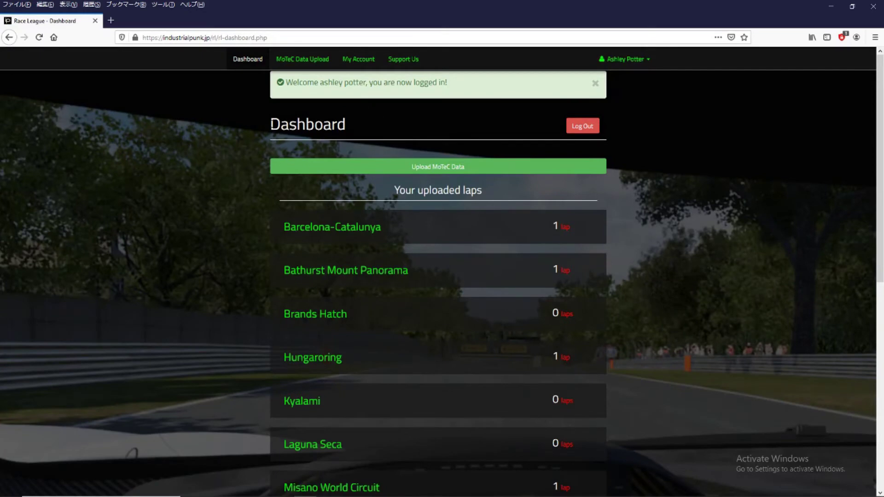
drag(269, 124, 373, 124)
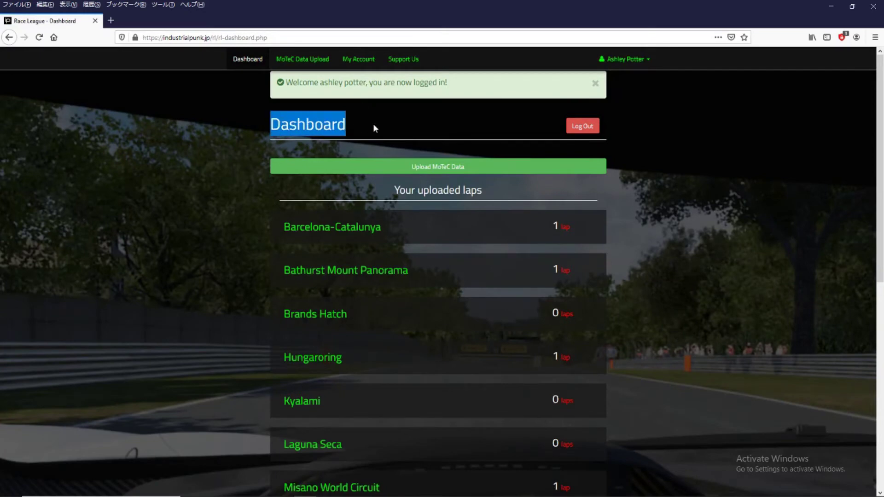
click(596, 86)
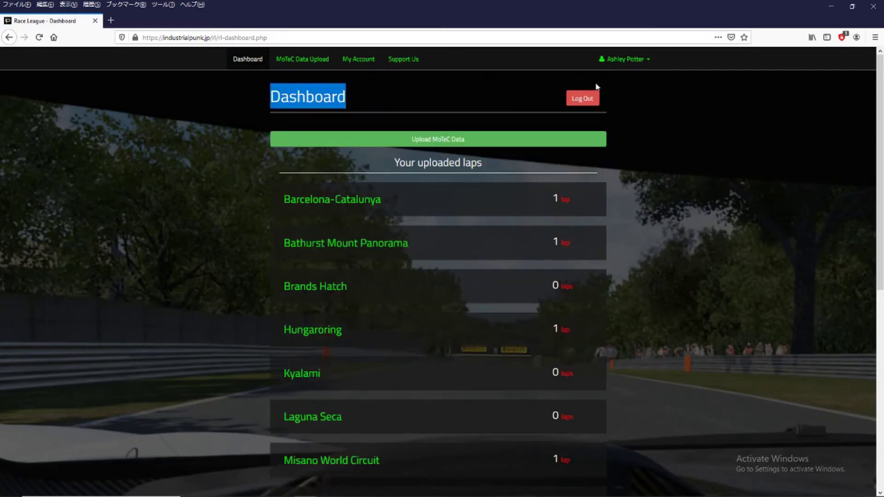
click(395, 98)
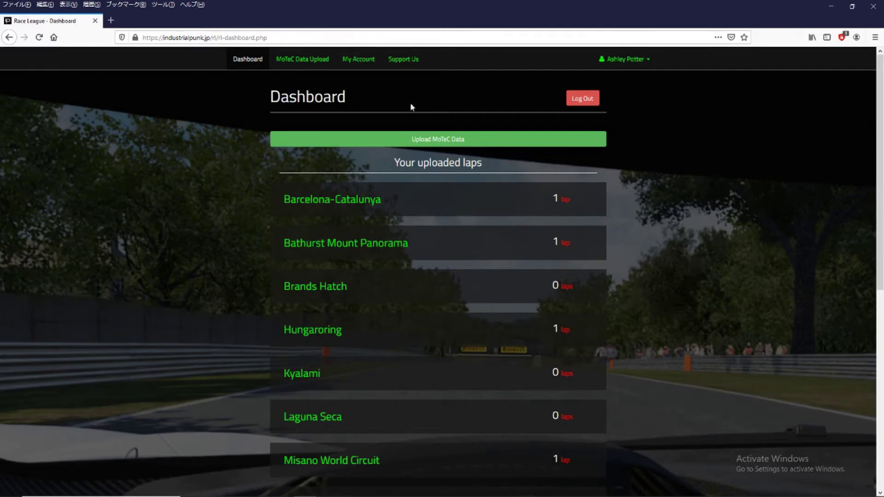
Browse the track list, view Barcelona-Catalunya's lap times, then return to the dashboard
scroll(474, 185, down, 3)
scroll(474, 185, down, 4)
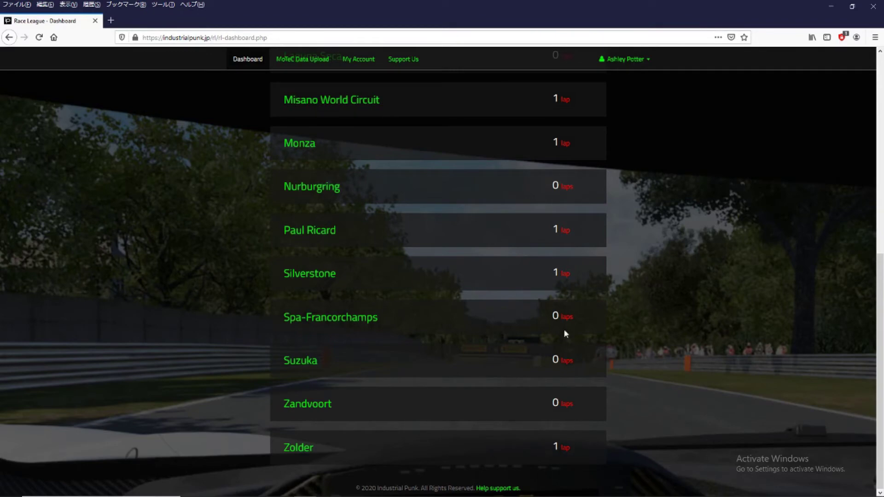
scroll(564, 328, up, 8)
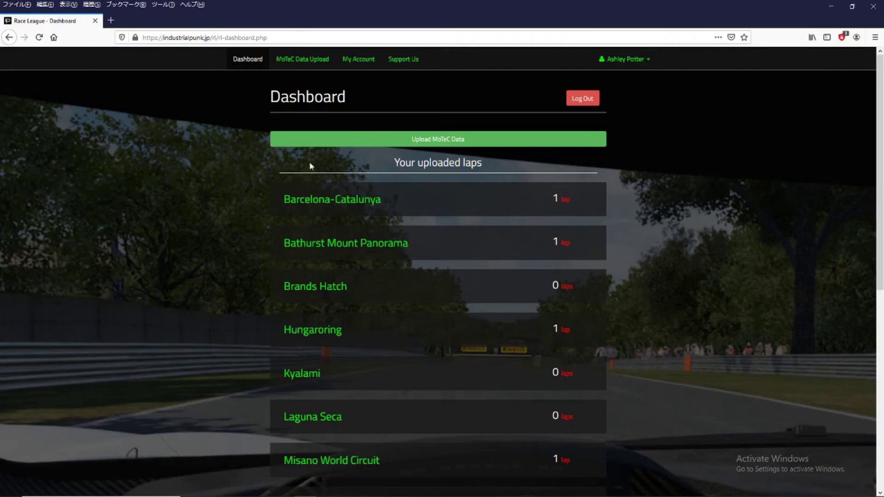
click(333, 201)
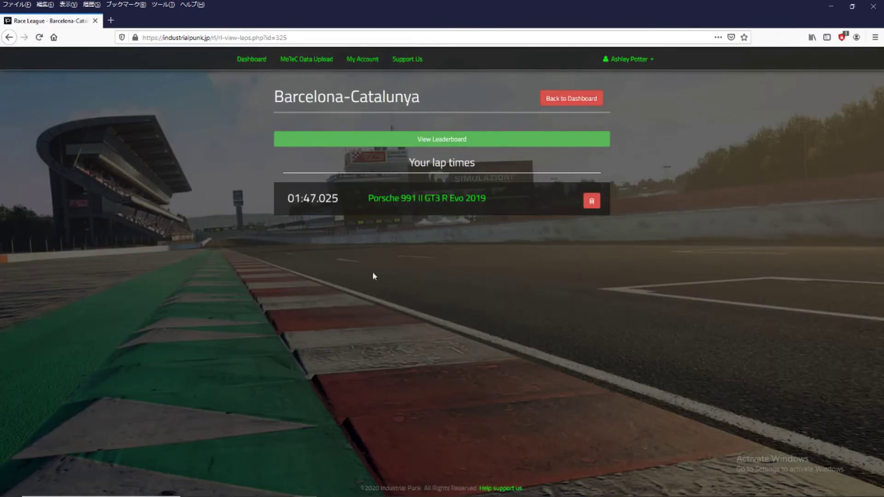
click(555, 102)
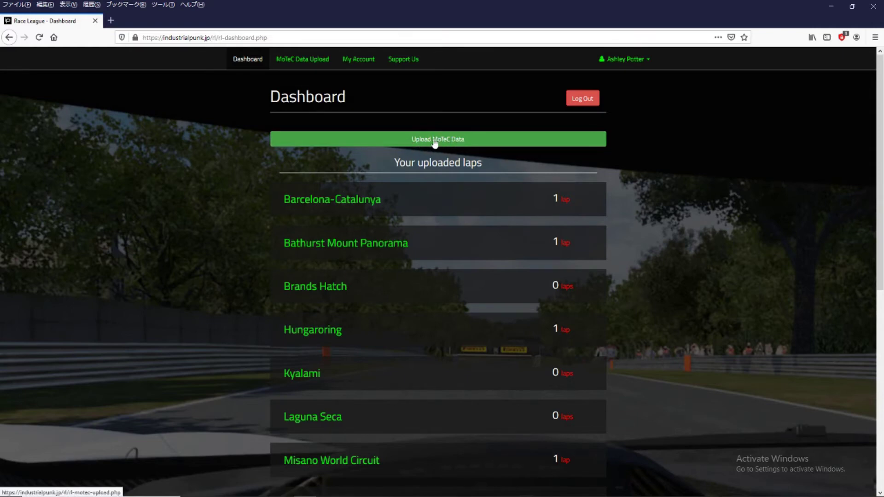
Upload the Silverstone McLaren 720S GT3 CSV from the Desktop via Upload MoTeC Data
click(434, 139)
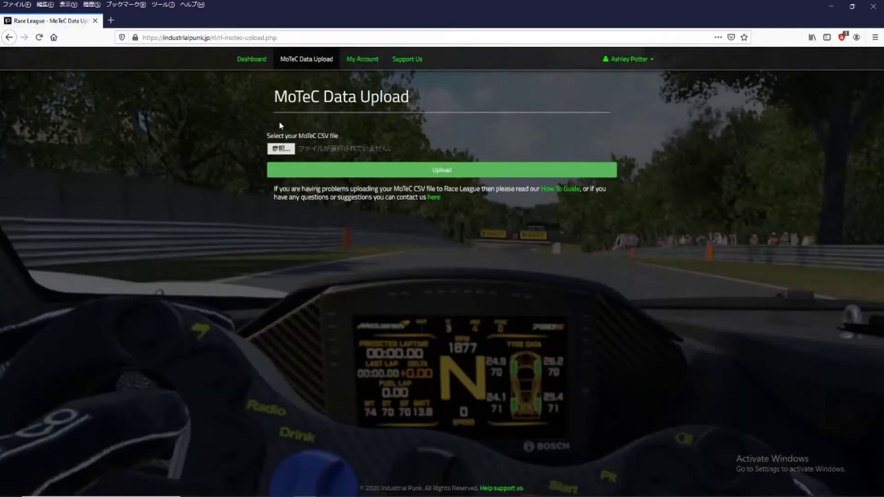
click(281, 149)
scroll(181, 148, down, 3)
scroll(181, 149, down, 1)
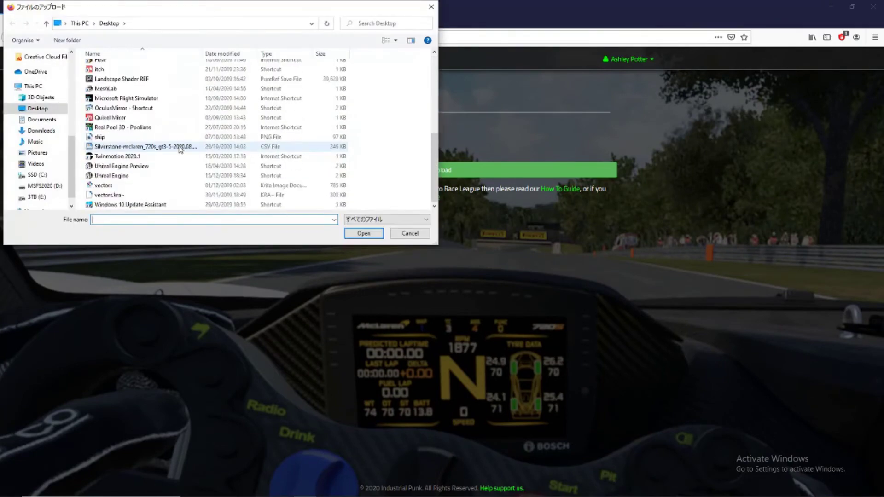
click(135, 148)
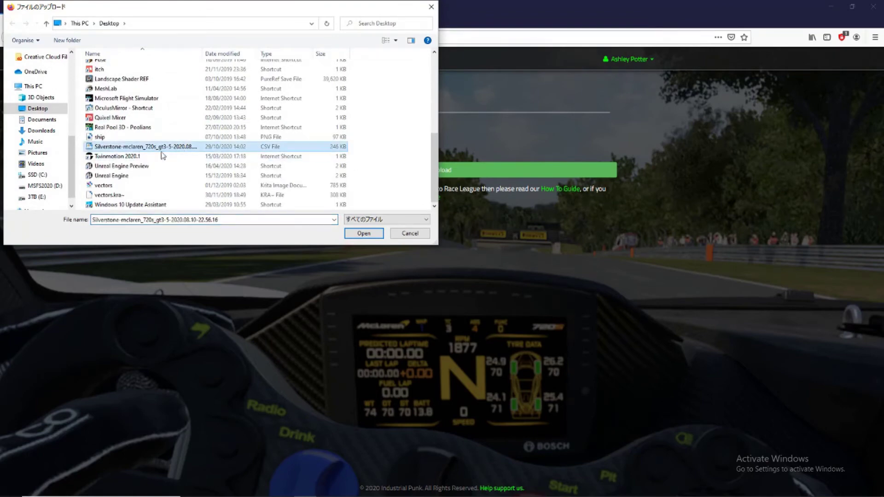
click(360, 235)
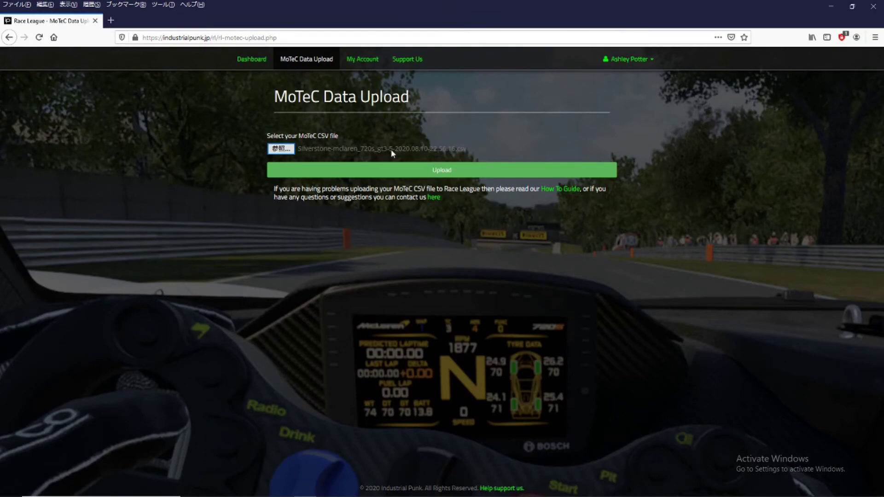
click(398, 174)
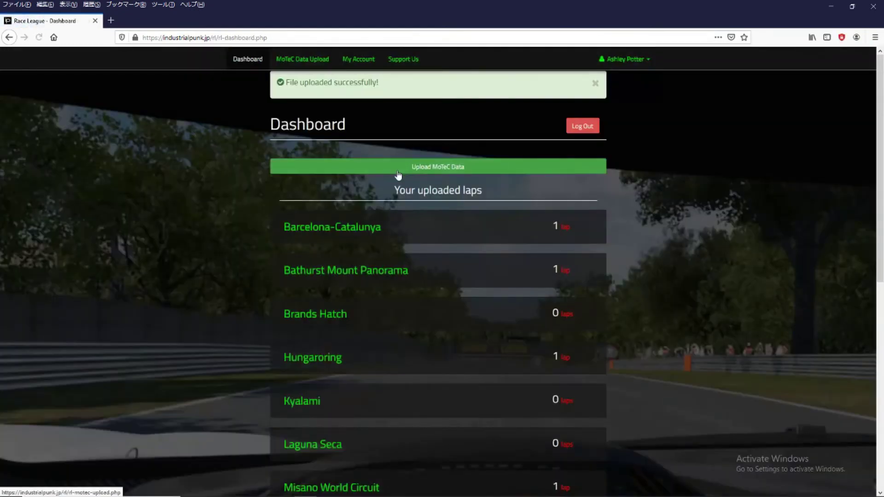
Dismiss the upload banner and open Silverstone's lap times, showing 01:57.805 and 02:01.430
drag(381, 83, 278, 88)
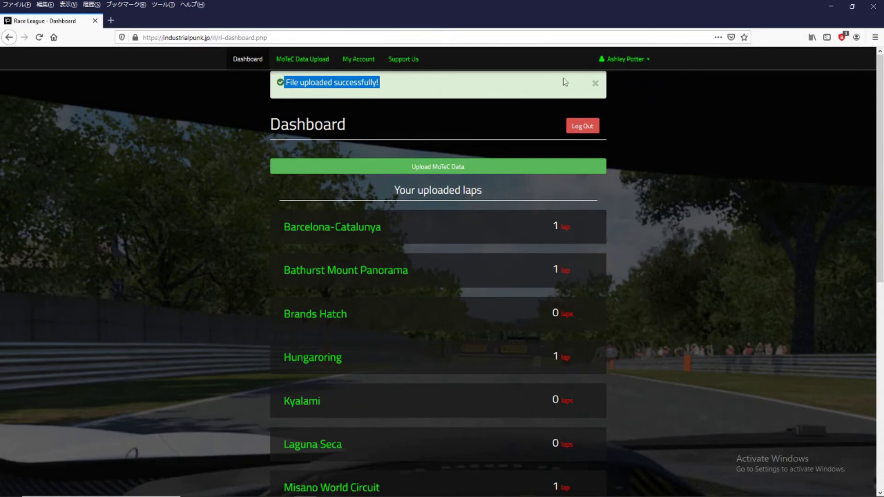
click(595, 82)
scroll(477, 116, down, 3)
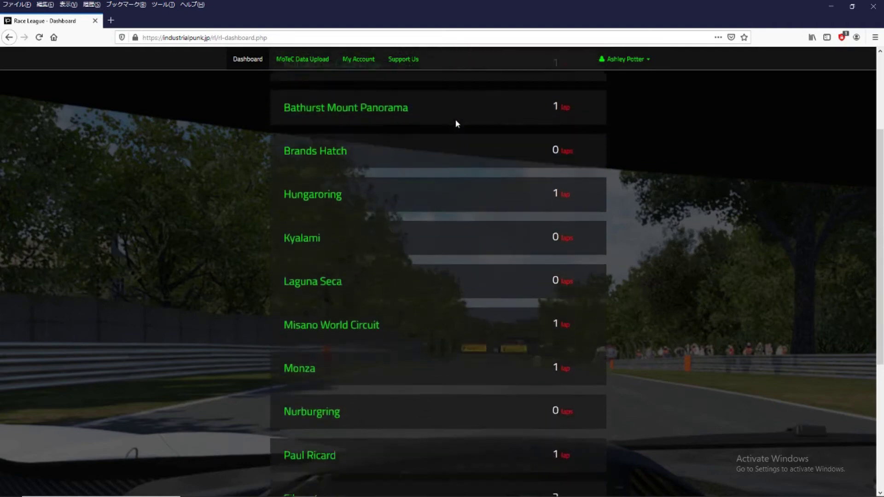
scroll(456, 123, down, 5)
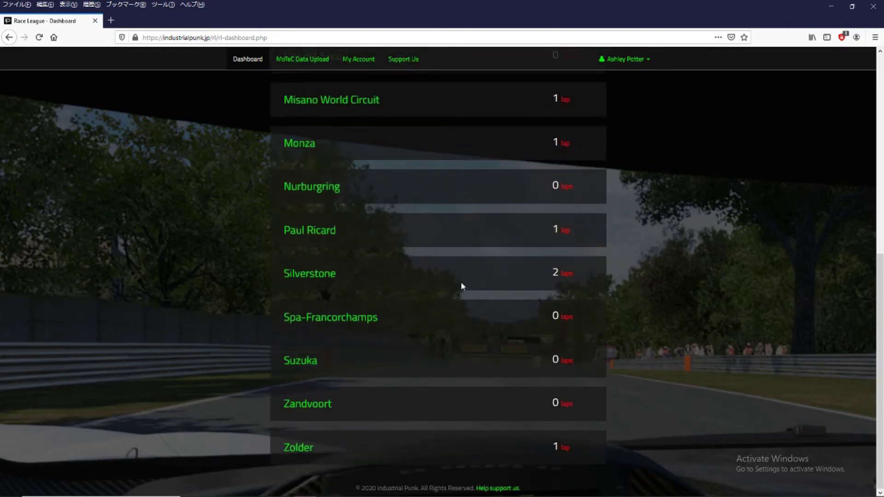
click(326, 275)
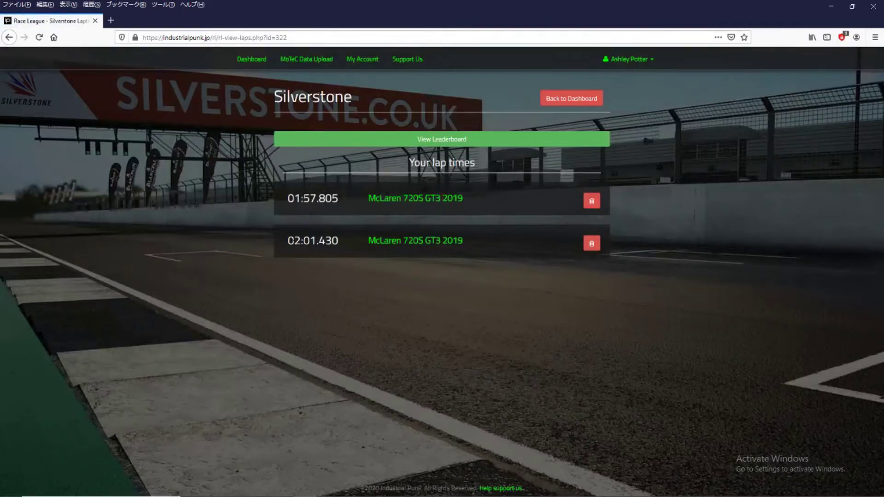
drag(285, 243, 467, 237)
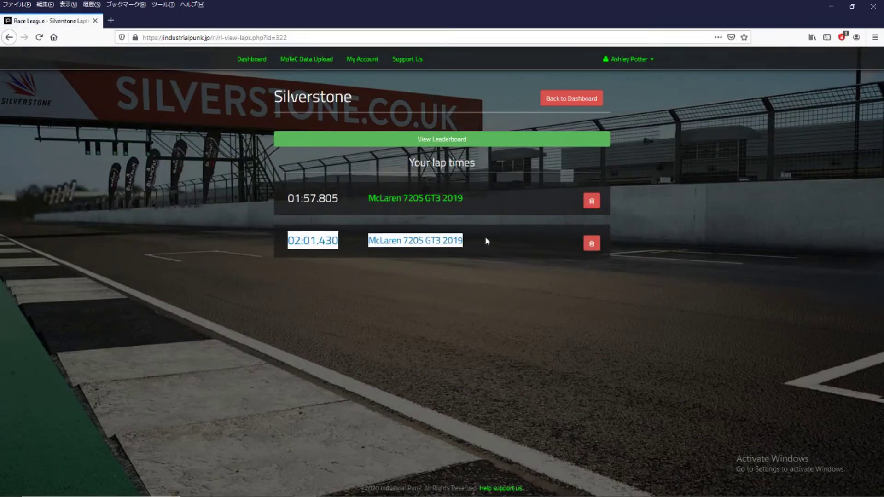
click(506, 236)
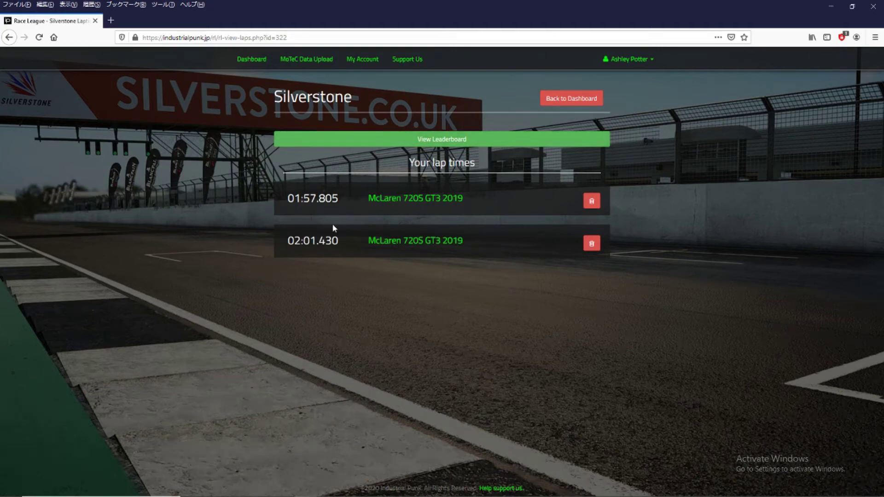
Open the telemetry for the 02:01.430 lap and note its session date 10/08/2020
click(424, 243)
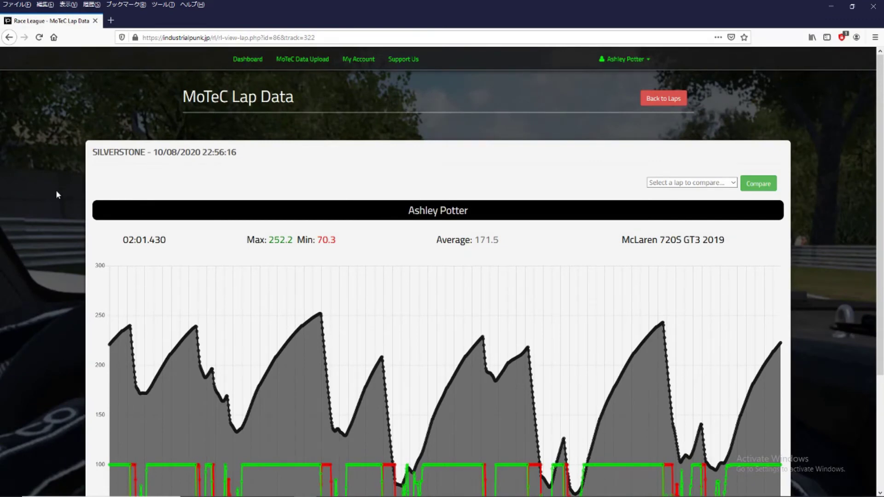
scroll(57, 195, down, 3)
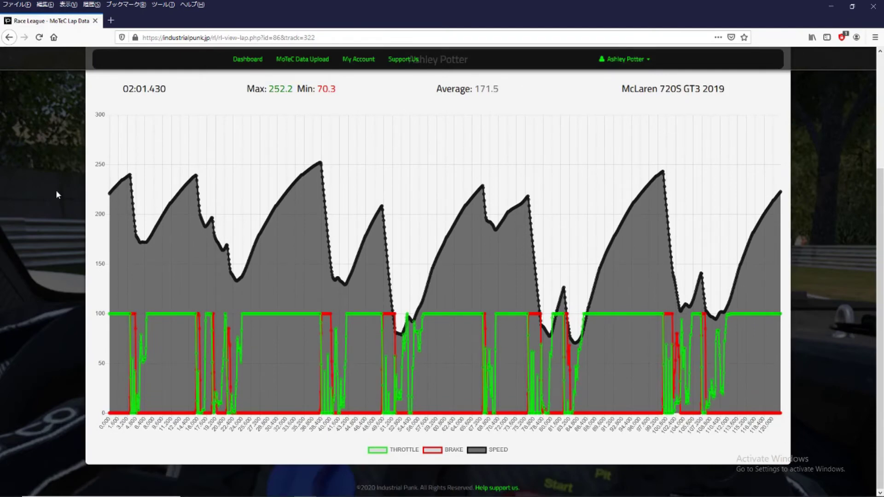
scroll(57, 193, up, 3)
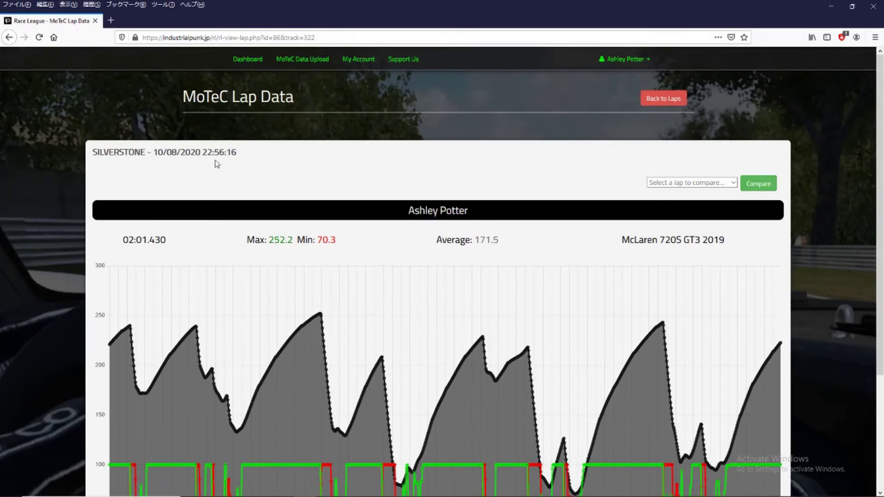
drag(154, 152, 240, 156)
click(238, 157)
Point out lap time 02:01.430, max speed 252.2 and average 171.5, then scan the chart
drag(124, 243, 168, 243)
drag(293, 240, 340, 241)
drag(475, 240, 513, 240)
drag(617, 242, 740, 241)
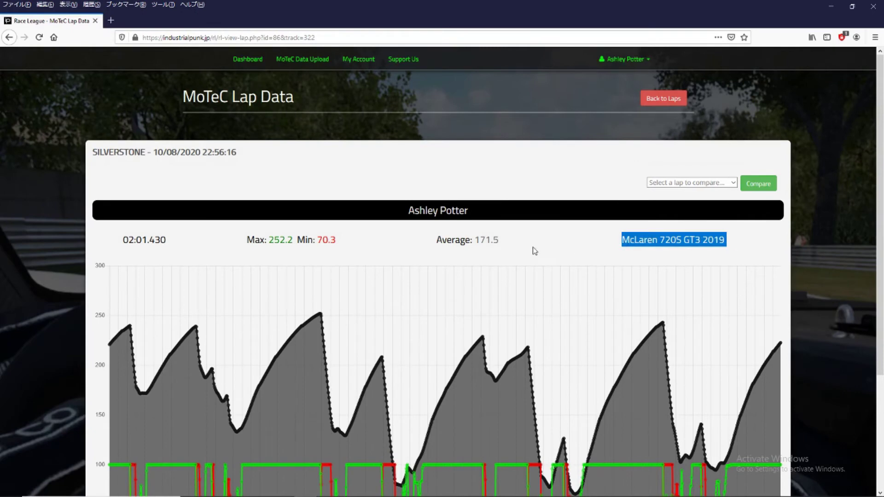
scroll(534, 248, down, 1)
scroll(537, 249, down, 3)
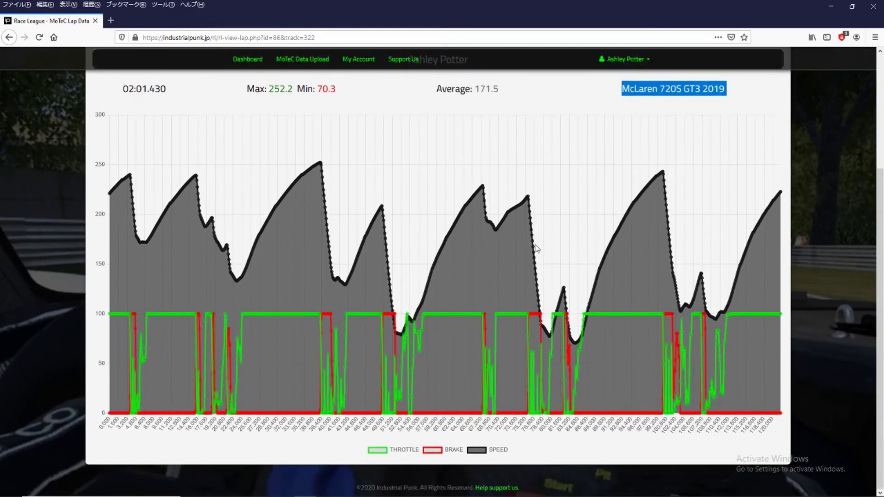
scroll(551, 250, up, 2)
scroll(551, 250, down, 2)
scroll(551, 249, up, 3)
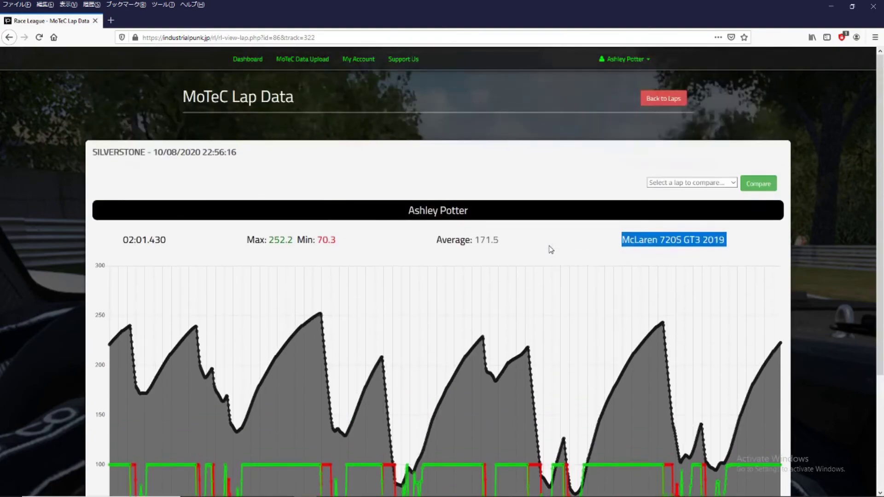
Go back through the Silverstone laps list to the dashboard of uploaded laps
click(666, 100)
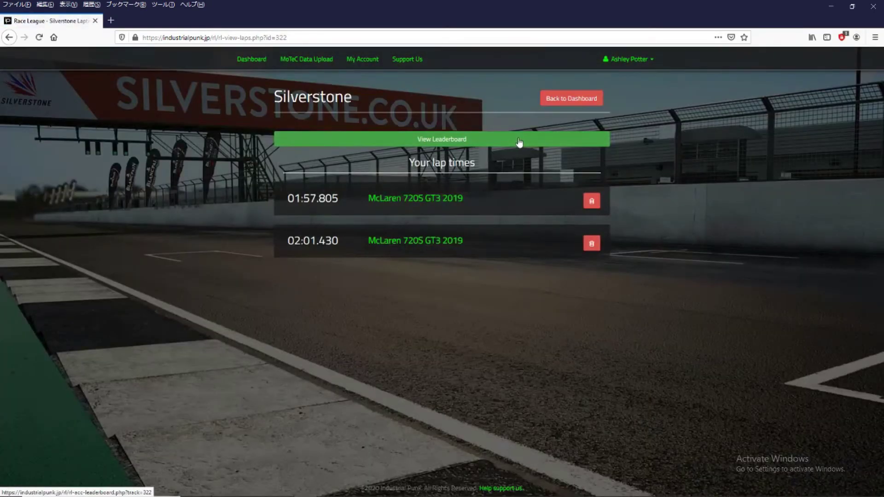
click(567, 97)
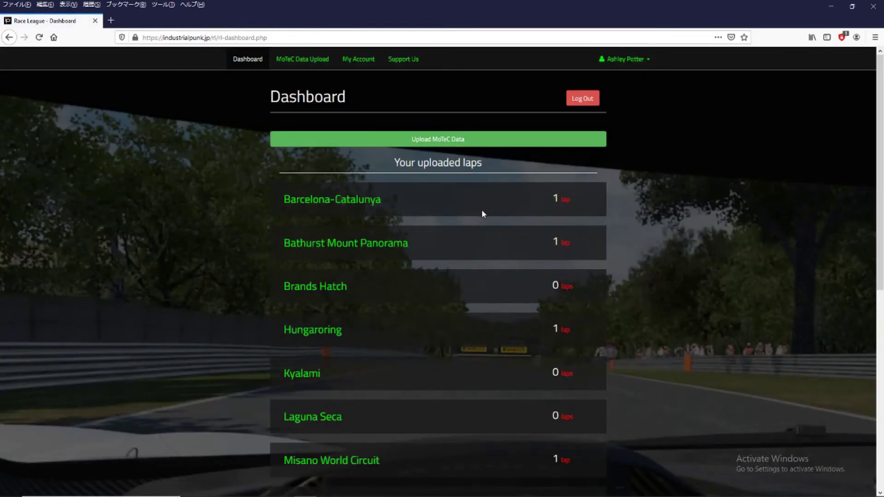
scroll(484, 211, down, 6)
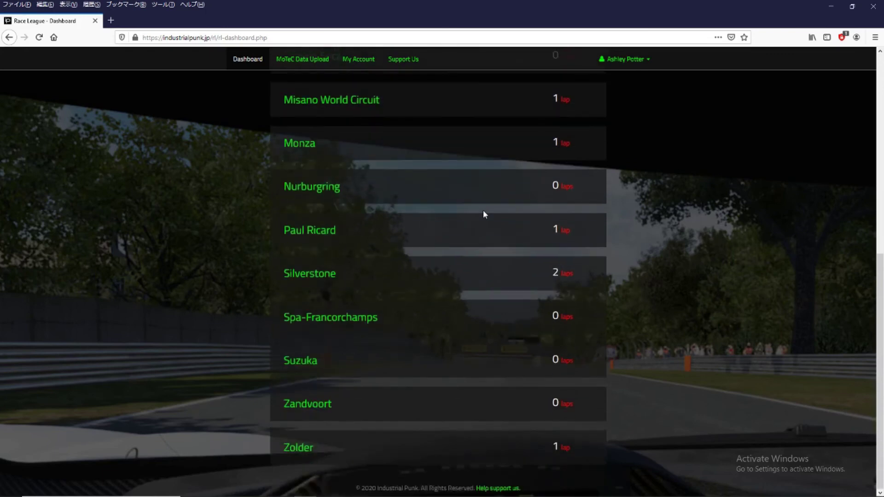
scroll(482, 210, up, 8)
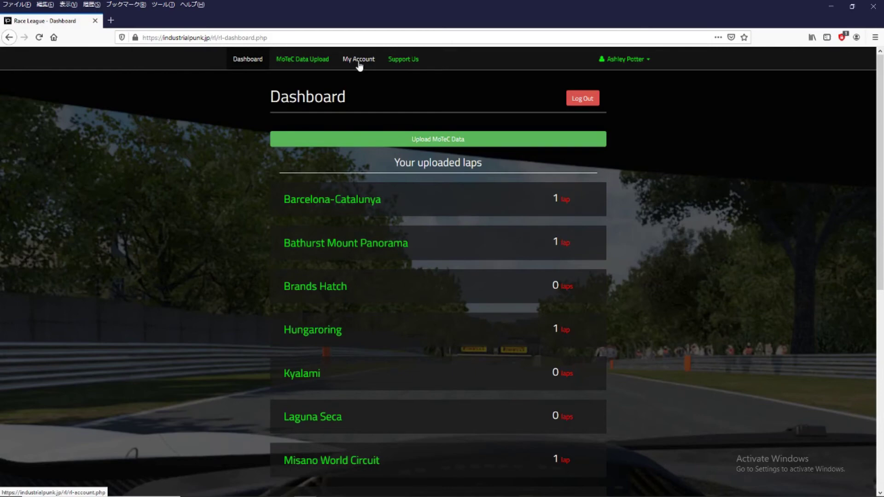
double_click(381, 96)
click(382, 96)
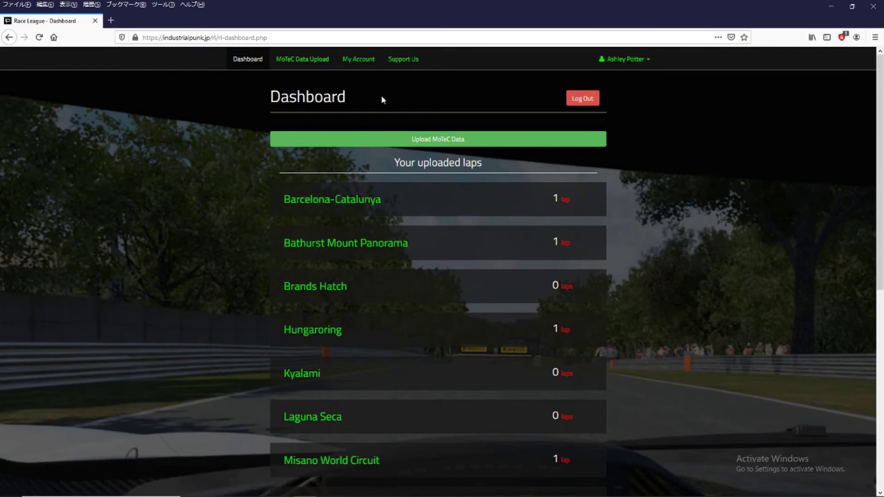
scroll(394, 200, down, 4)
scroll(394, 200, down, 4)
scroll(394, 200, up, 8)
Log out and open the public Silverstone leaderboard from View Leaderboards
click(579, 102)
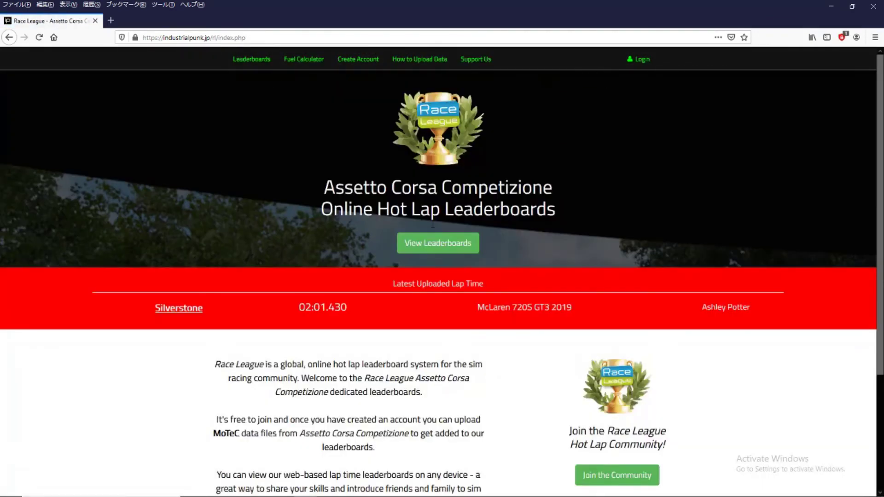
click(434, 245)
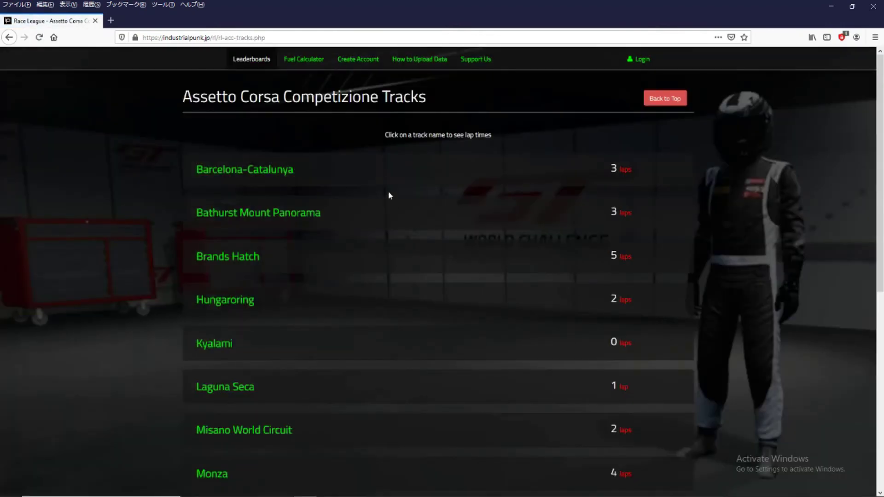
scroll(358, 169, down, 3)
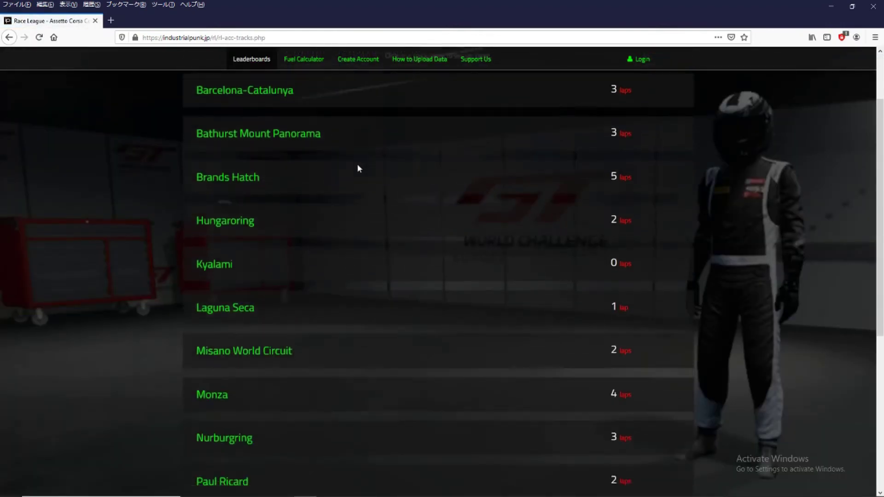
scroll(359, 166, down, 3)
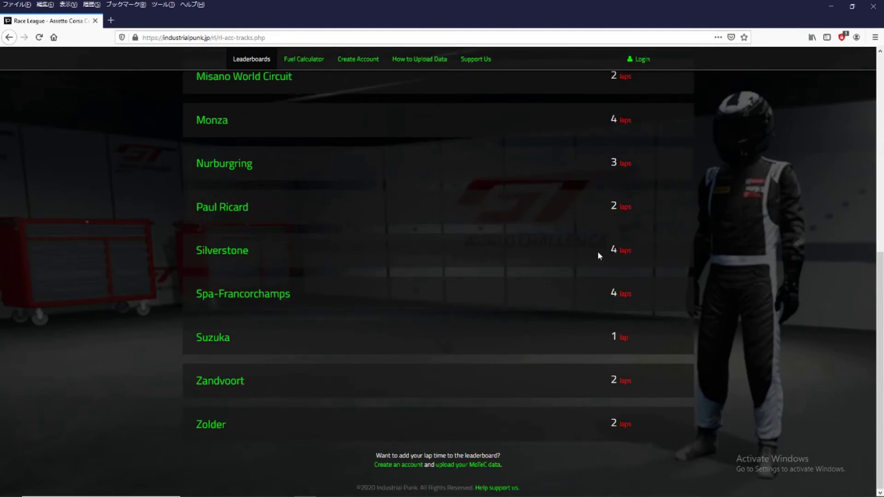
click(237, 251)
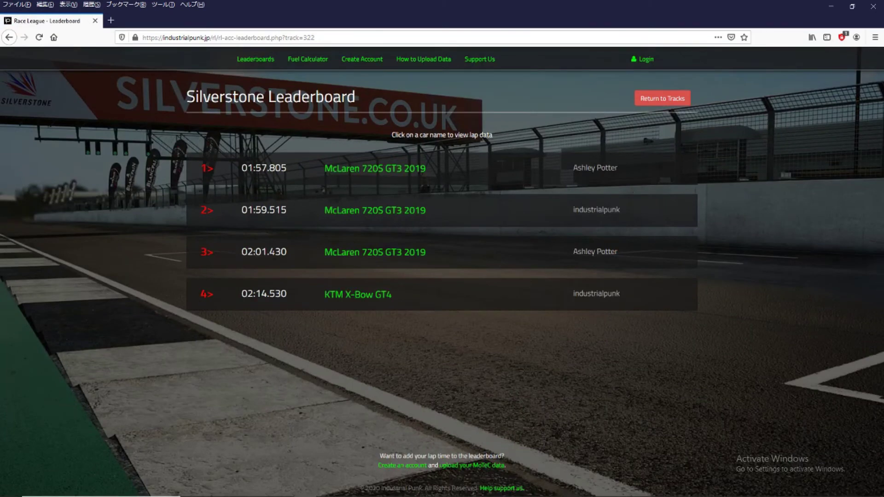
Point out the third-place 02:01.430 lap and the hint about viewing lap data
drag(229, 251, 281, 252)
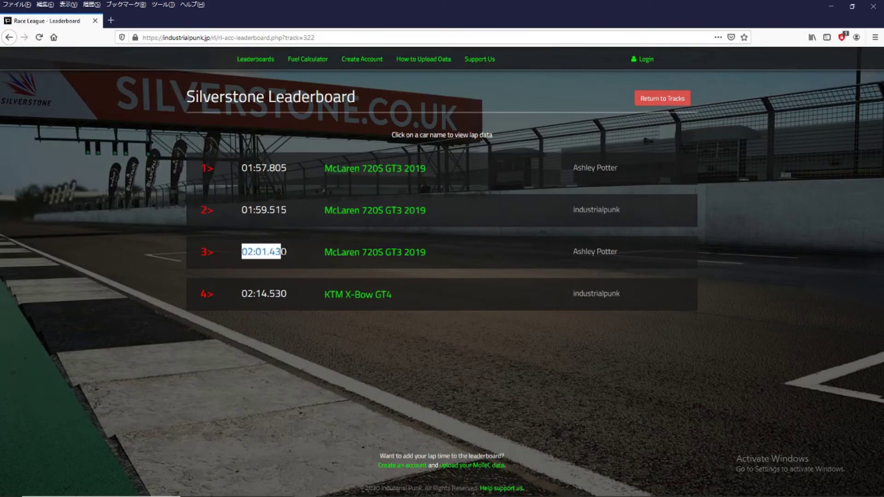
click(312, 253)
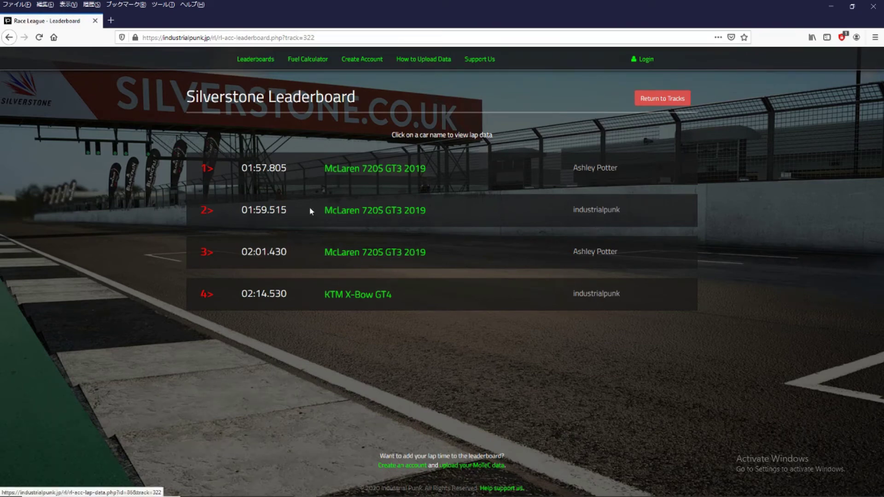
drag(391, 135, 497, 135)
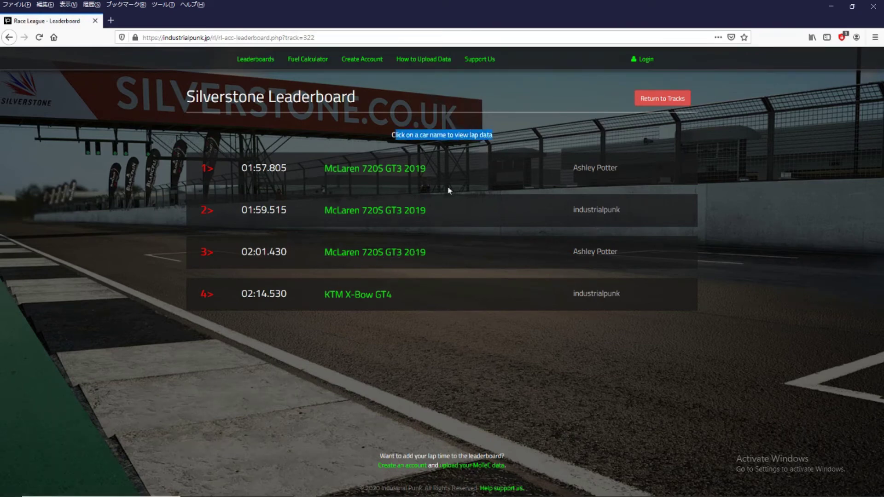
click(391, 238)
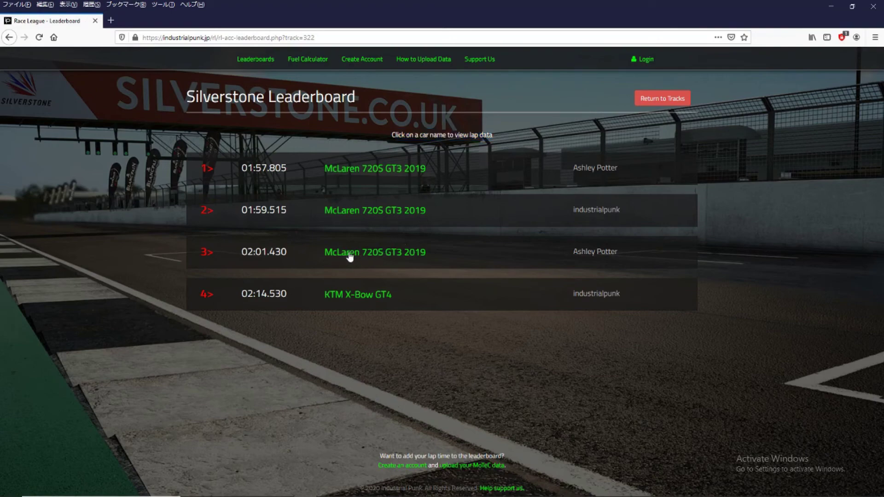
click(381, 257)
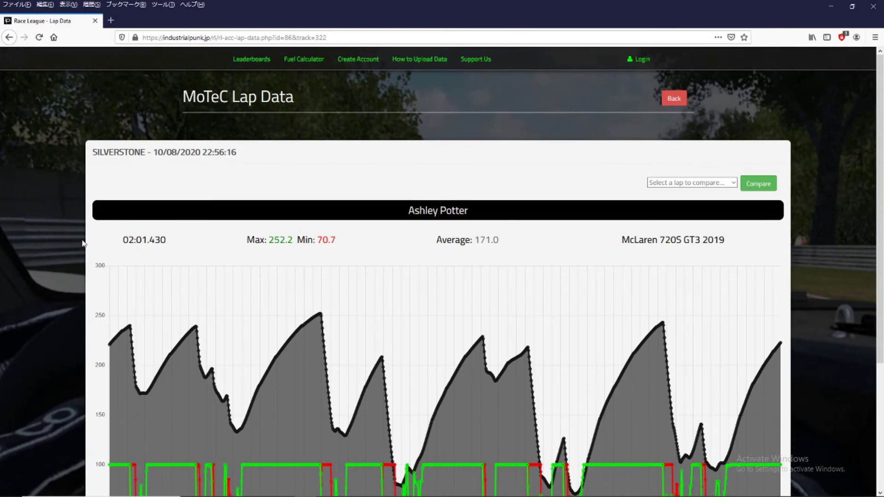
scroll(65, 238, down, 3)
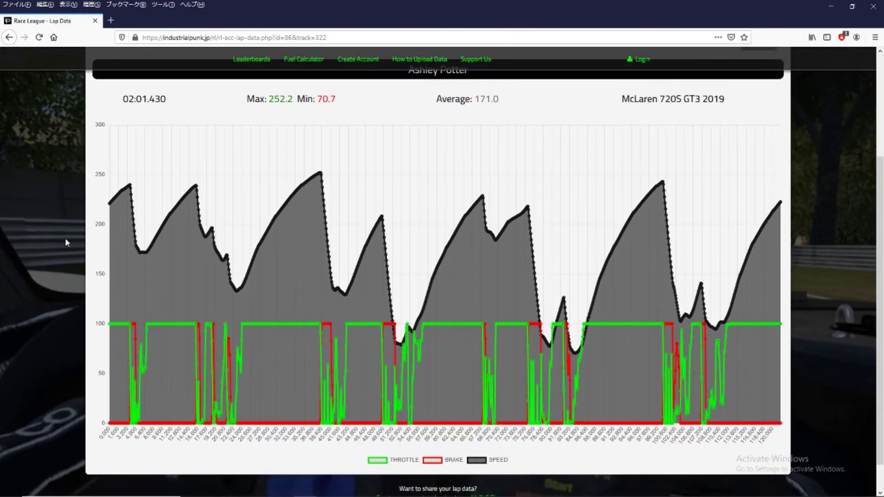
scroll(65, 238, down, 1)
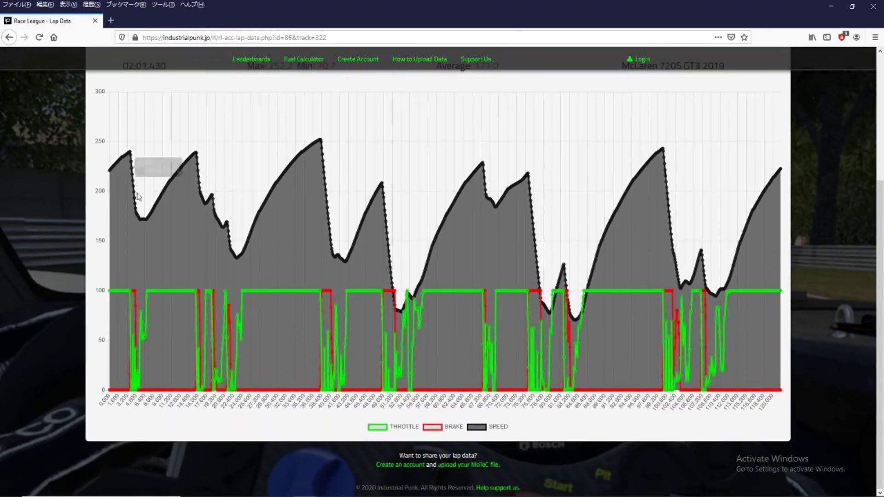
scroll(253, 225, up, 4)
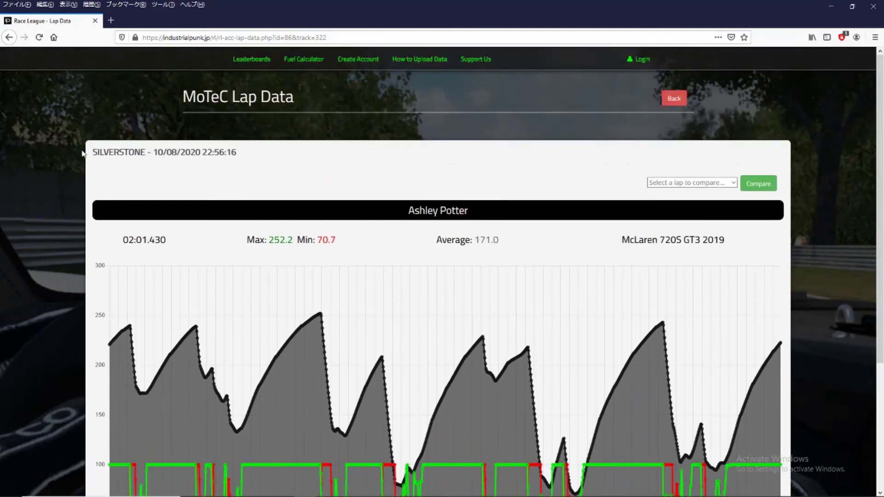
drag(160, 149, 253, 158)
drag(119, 241, 183, 242)
drag(269, 240, 337, 240)
drag(477, 240, 562, 243)
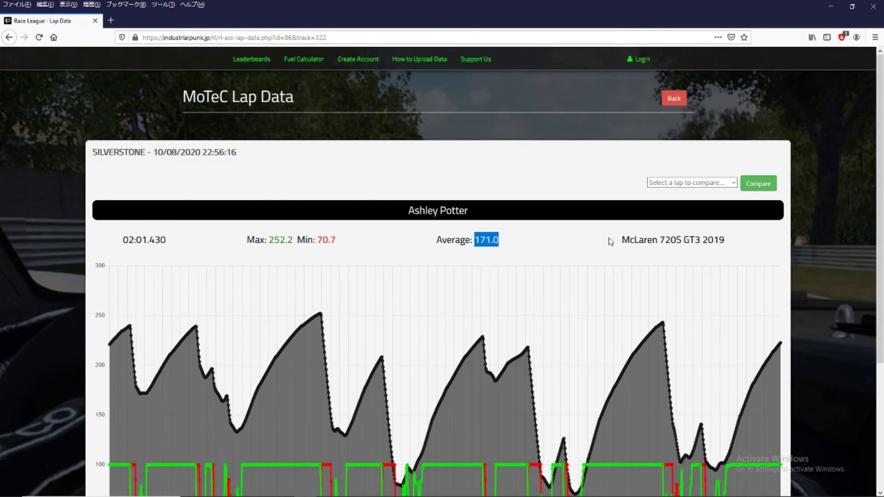
drag(622, 241, 743, 243)
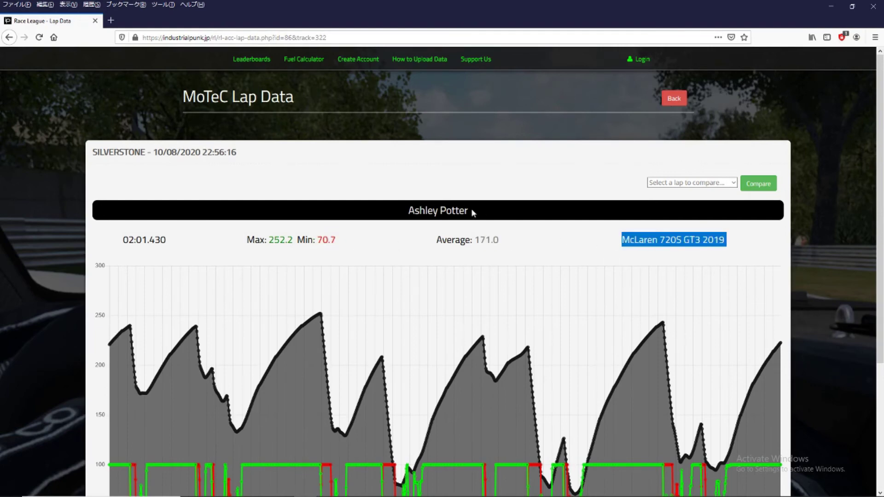
drag(475, 210, 394, 214)
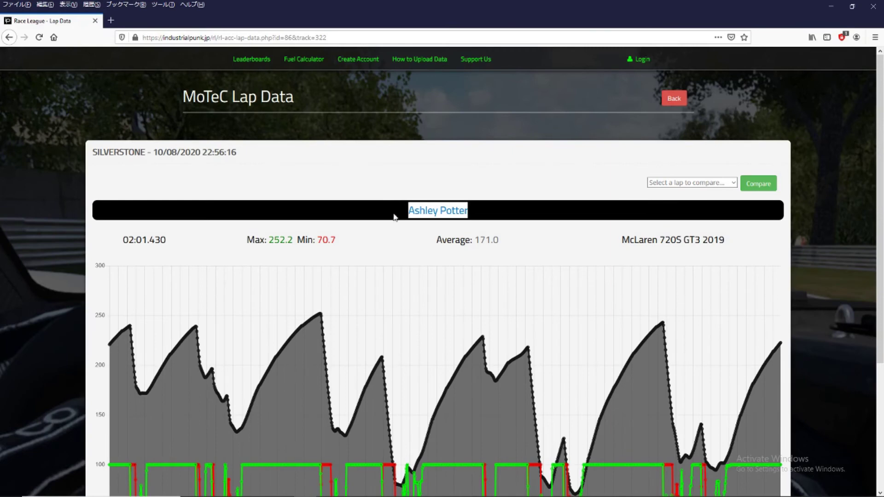
click(551, 187)
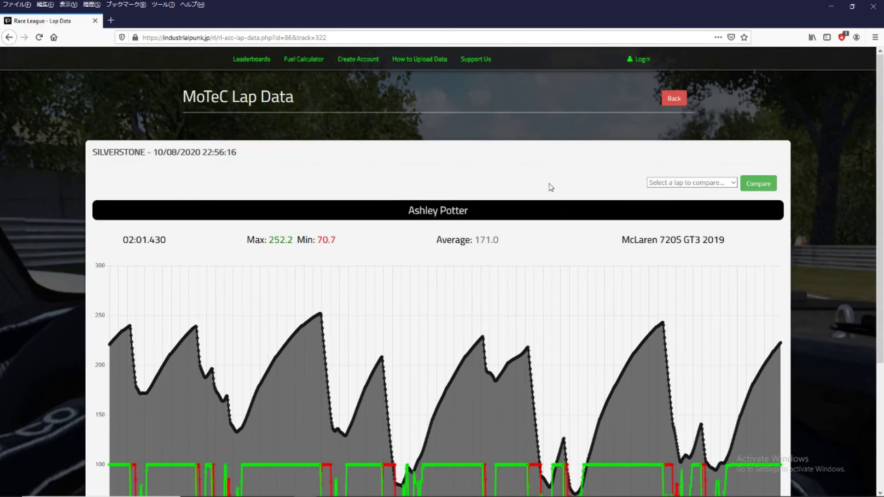
Choose the 01:57.805 lap in the compare list and overlay it on the chart
click(672, 183)
click(613, 178)
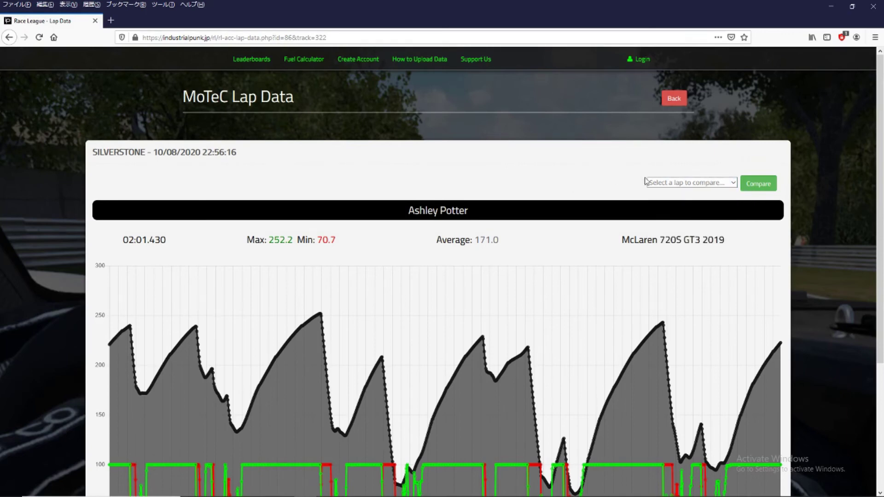
click(679, 184)
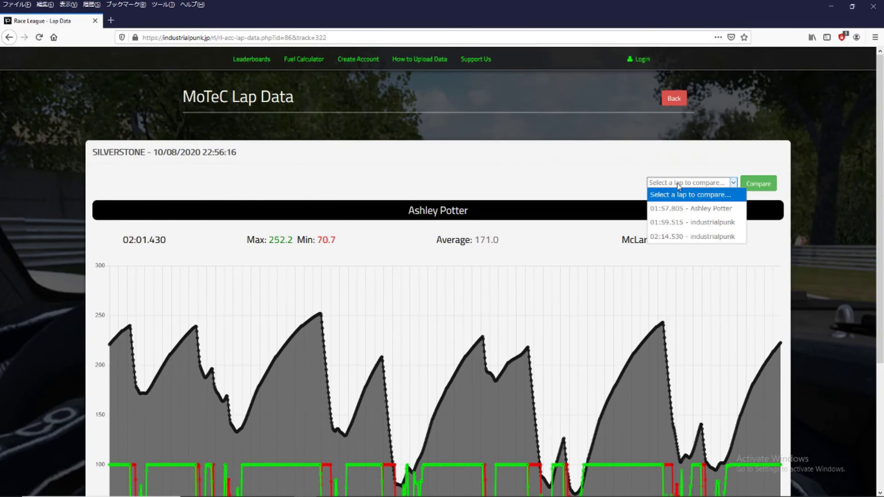
click(679, 209)
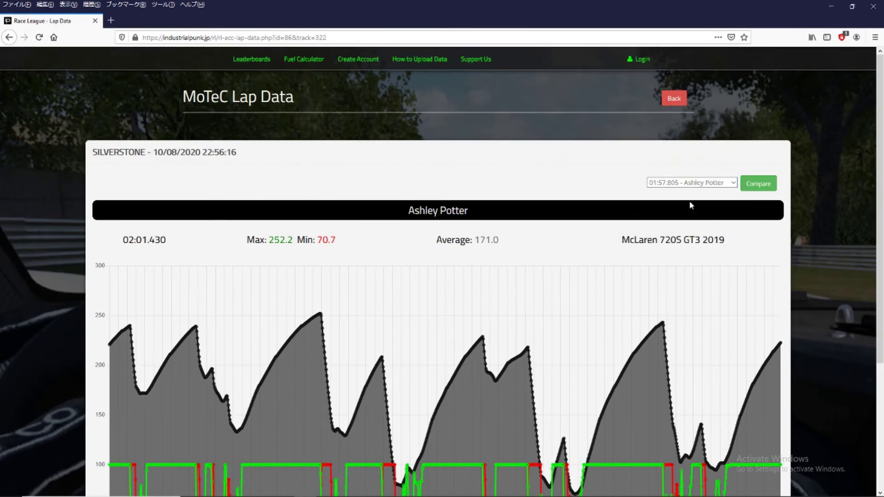
click(758, 184)
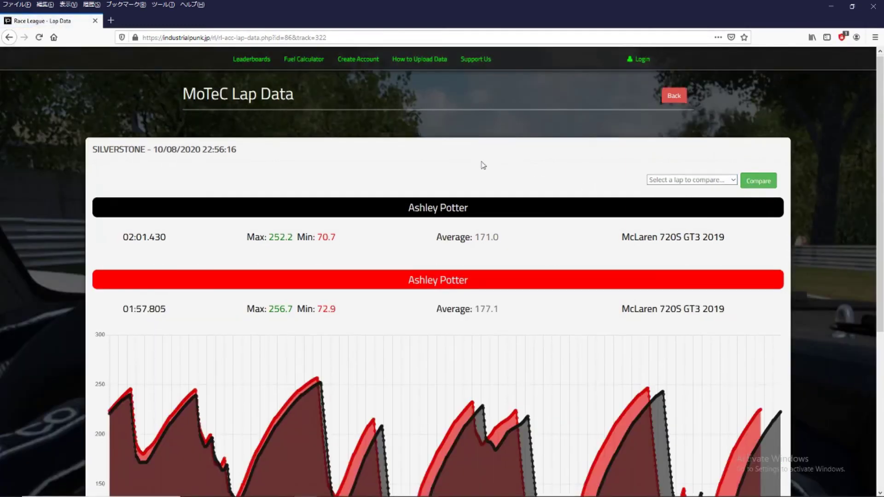
Scroll through the comparison chart, then go back from the lap data page
scroll(483, 165, down, 3)
scroll(483, 165, down, 1)
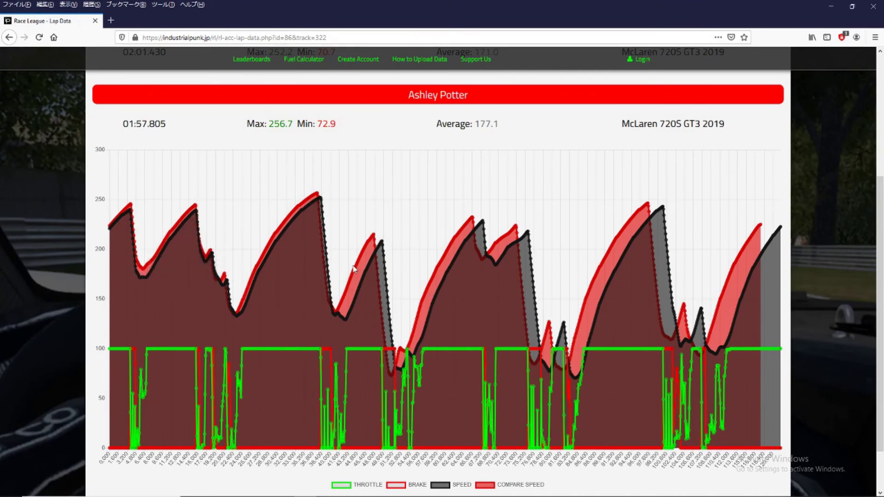
scroll(353, 265, down, 1)
scroll(372, 269, down, 1)
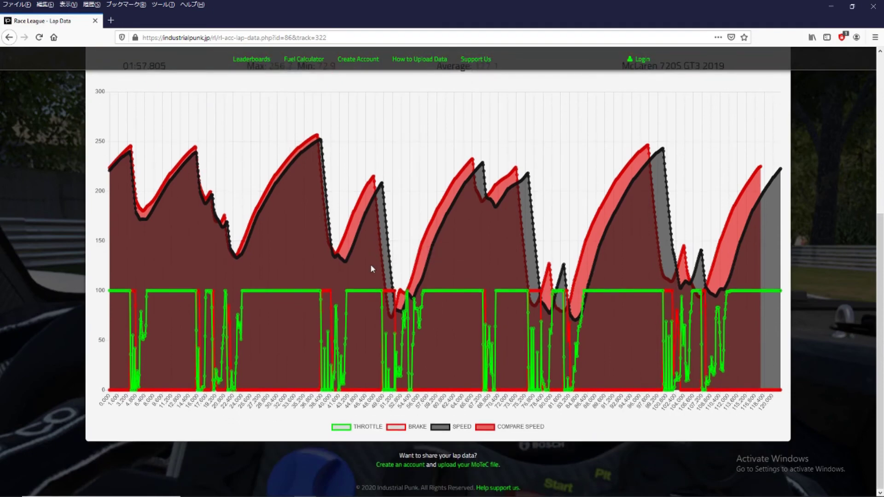
scroll(372, 269, up, 4)
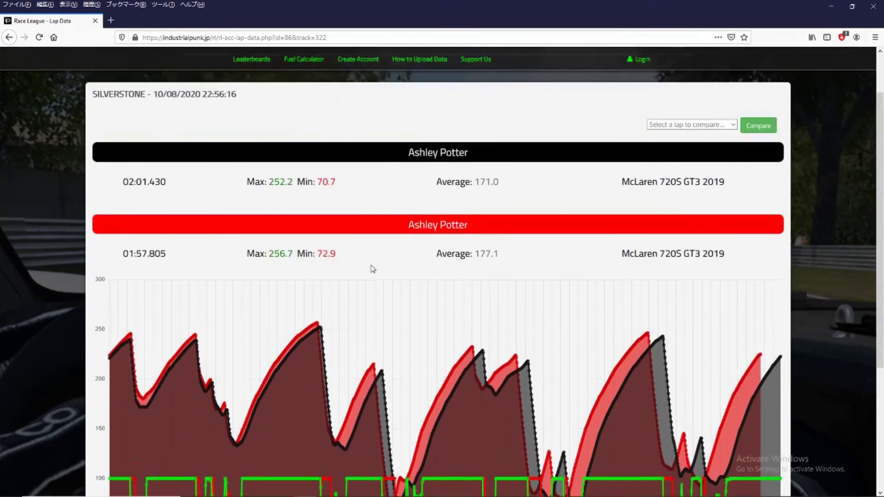
scroll(373, 269, up, 1)
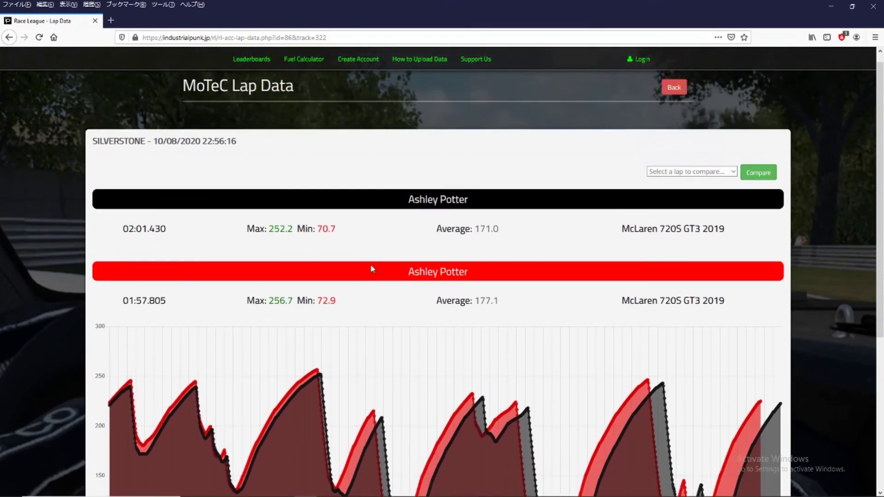
scroll(373, 269, down, 1)
scroll(373, 270, down, 1)
scroll(372, 270, up, 2)
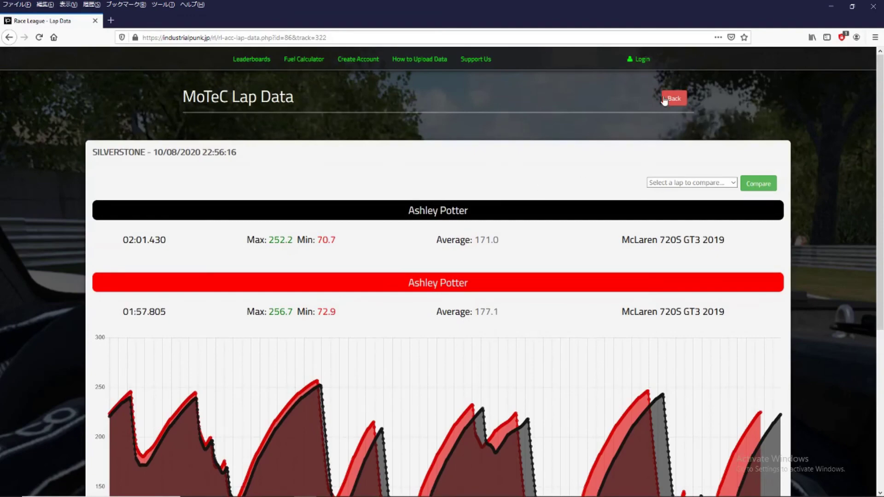
click(671, 100)
Open the Fuel Calculator from the track list and set the race length to 1 hour
click(650, 103)
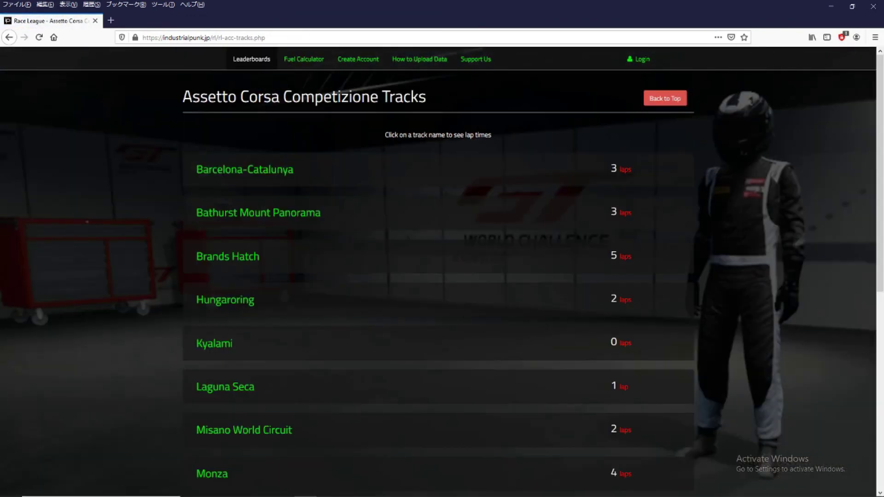
click(304, 59)
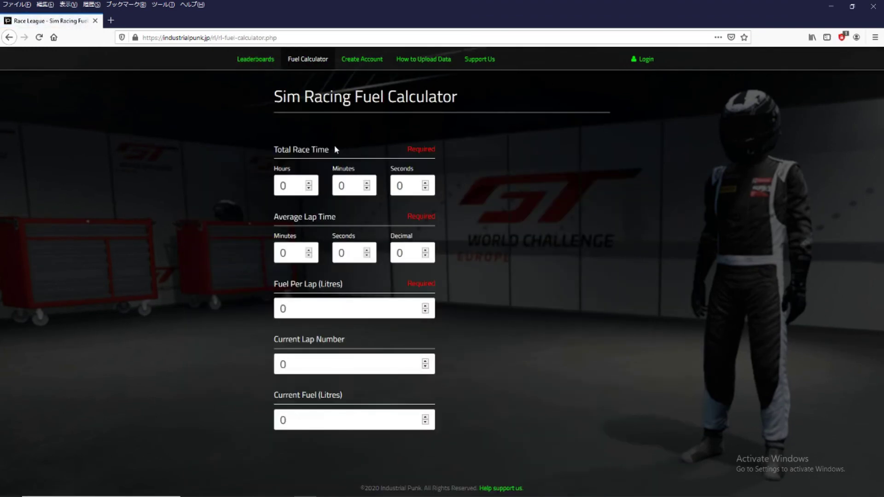
click(311, 183)
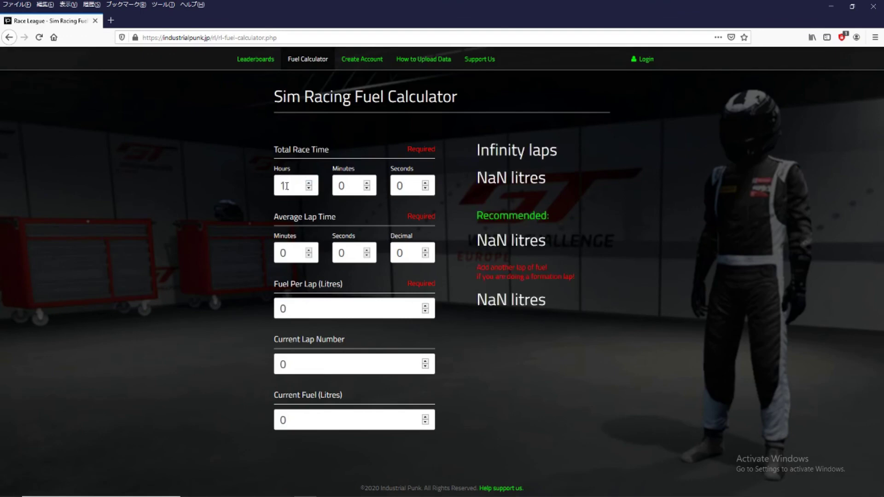
Enter an average lap time of 2:19.5
double_click(310, 251)
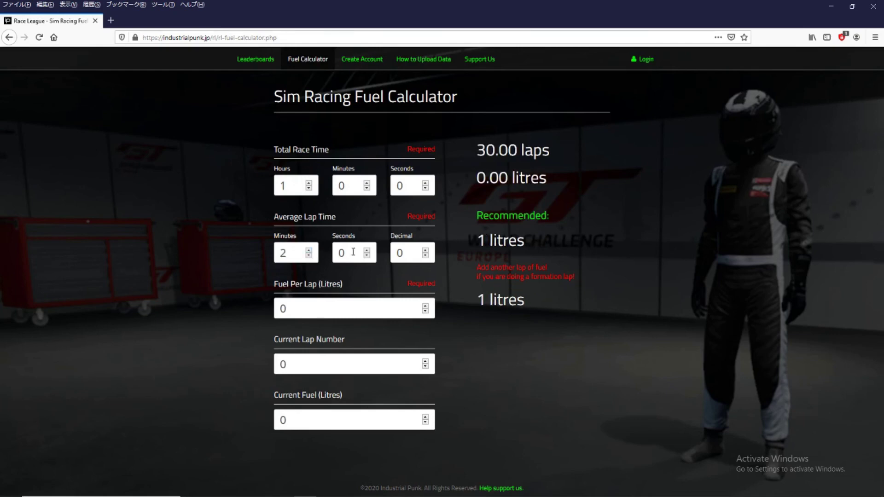
click(368, 251)
click(368, 251)
click(367, 251)
click(368, 251)
click(367, 251)
click(367, 251)
double_click(341, 252)
text(19)
key(Tab)
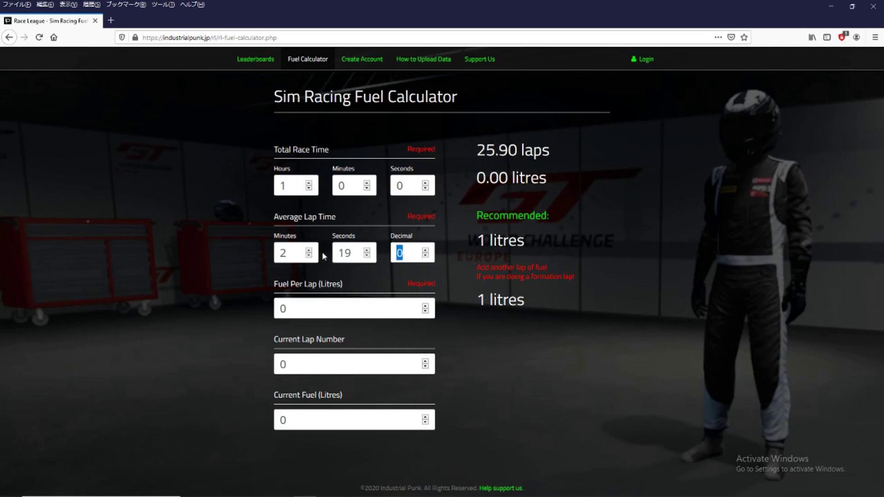
text(5)
Set fuel per lap to 4.2 litres, giving 110 litres recommended
click(291, 310)
double_click(284, 309)
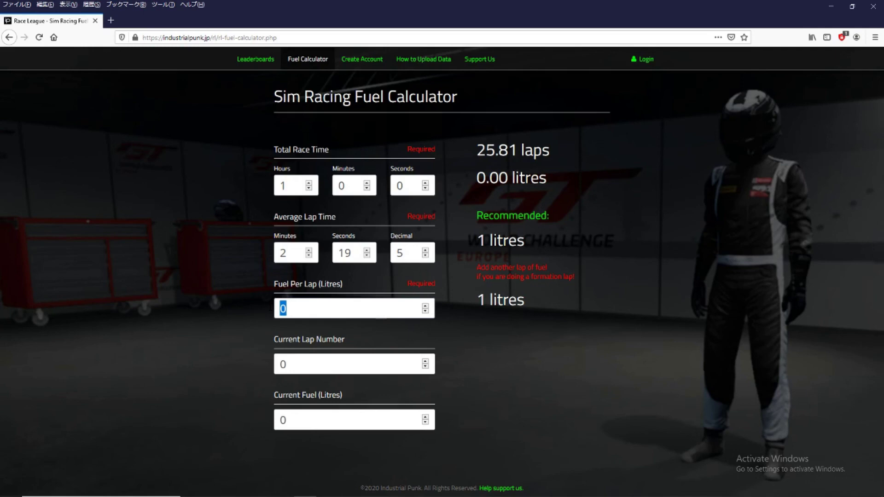
text(4.2)
key(Tab)
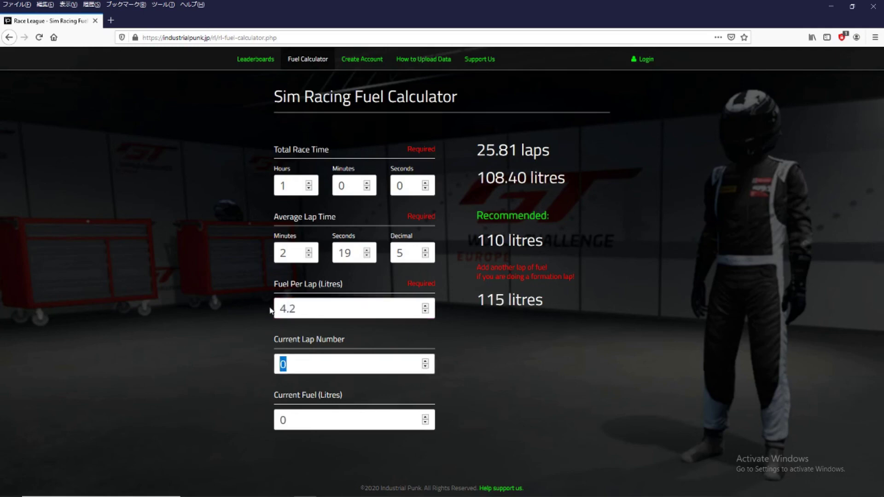
double_click(284, 185)
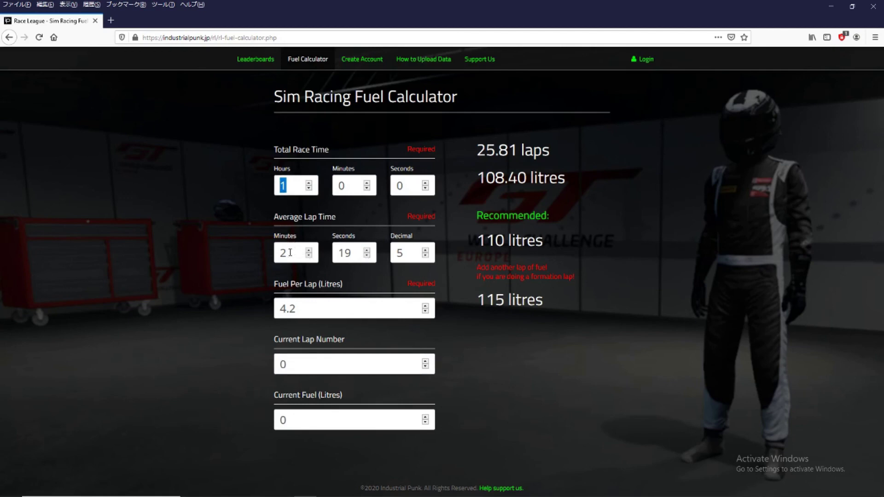
click(551, 156)
drag(555, 150, 486, 150)
drag(574, 184, 473, 180)
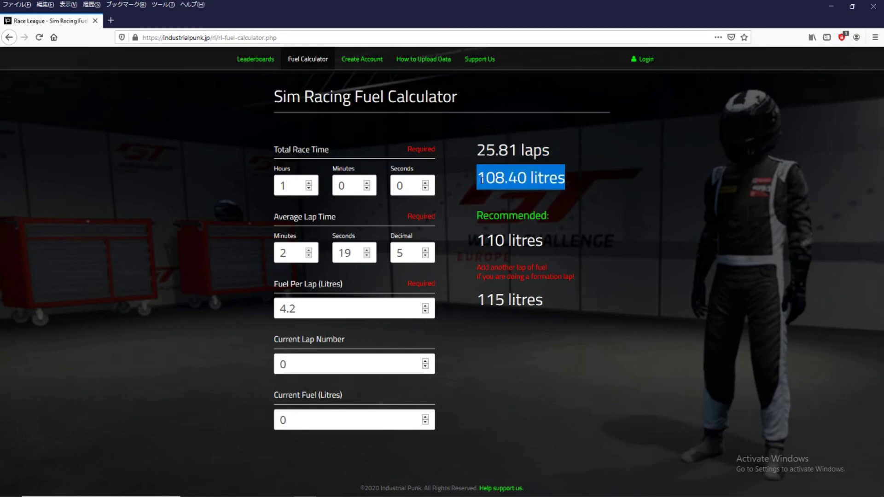
drag(551, 150, 477, 156)
click(481, 152)
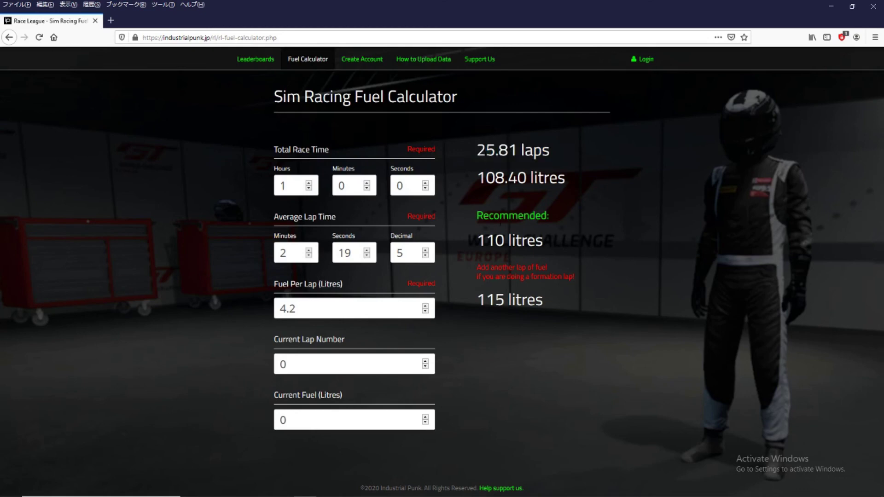
drag(477, 150, 556, 153)
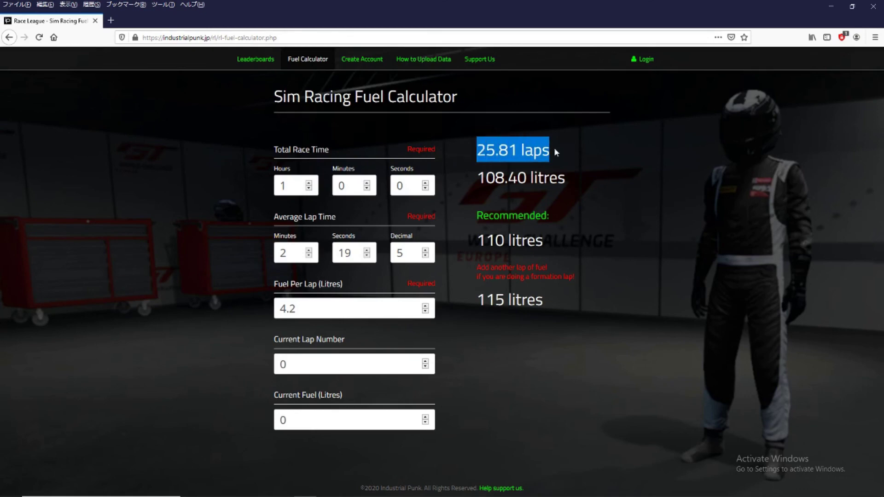
drag(477, 240, 522, 241)
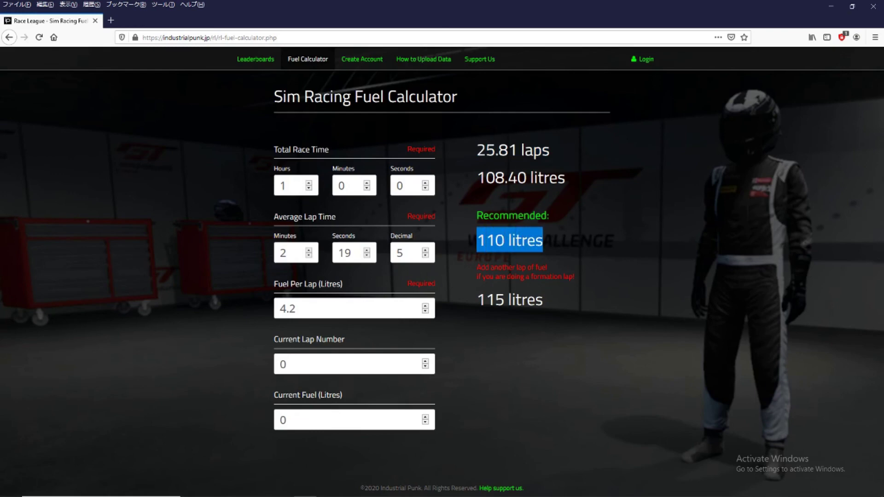
click(500, 254)
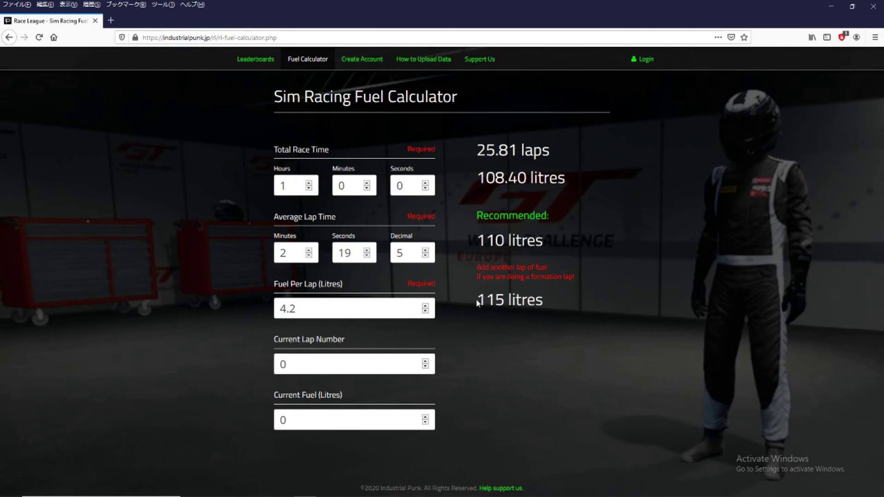
drag(477, 304, 557, 296)
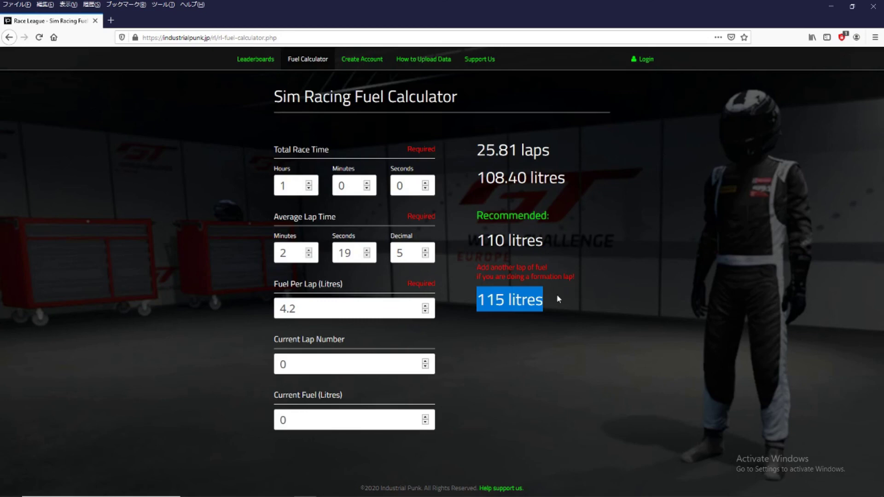
drag(514, 276, 576, 274)
click(469, 282)
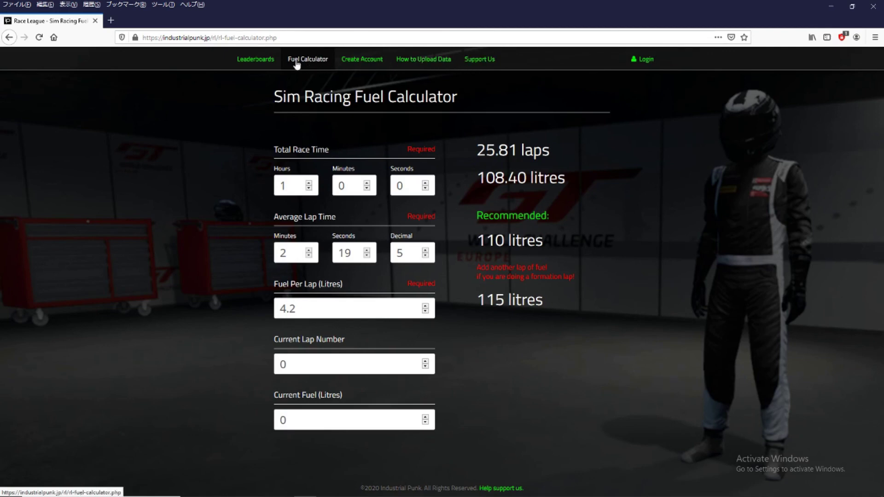
Return to Leaderboards and scroll the ACC track list from Barcelona-Catalunya down to Zolder
click(271, 60)
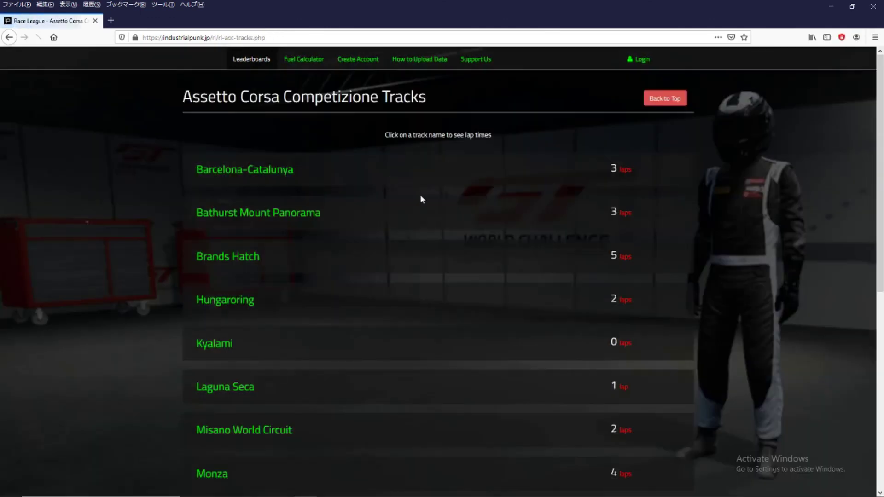
scroll(422, 196, down, 2)
scroll(422, 199, down, 6)
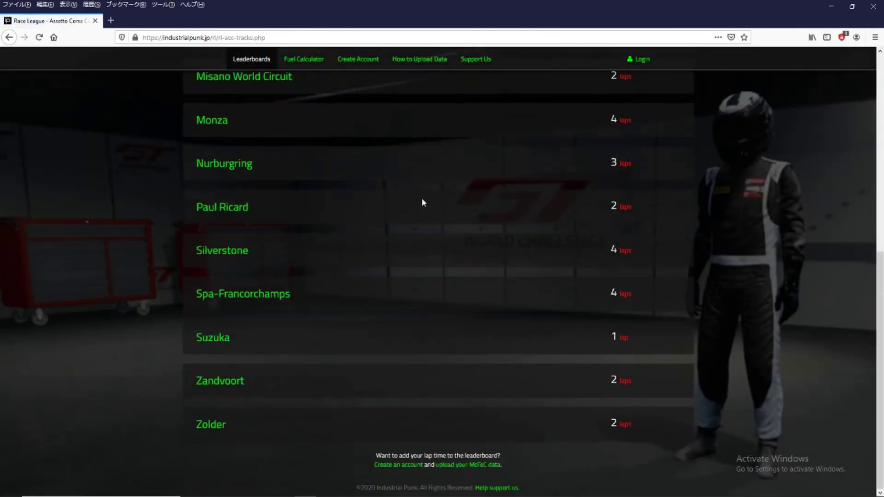